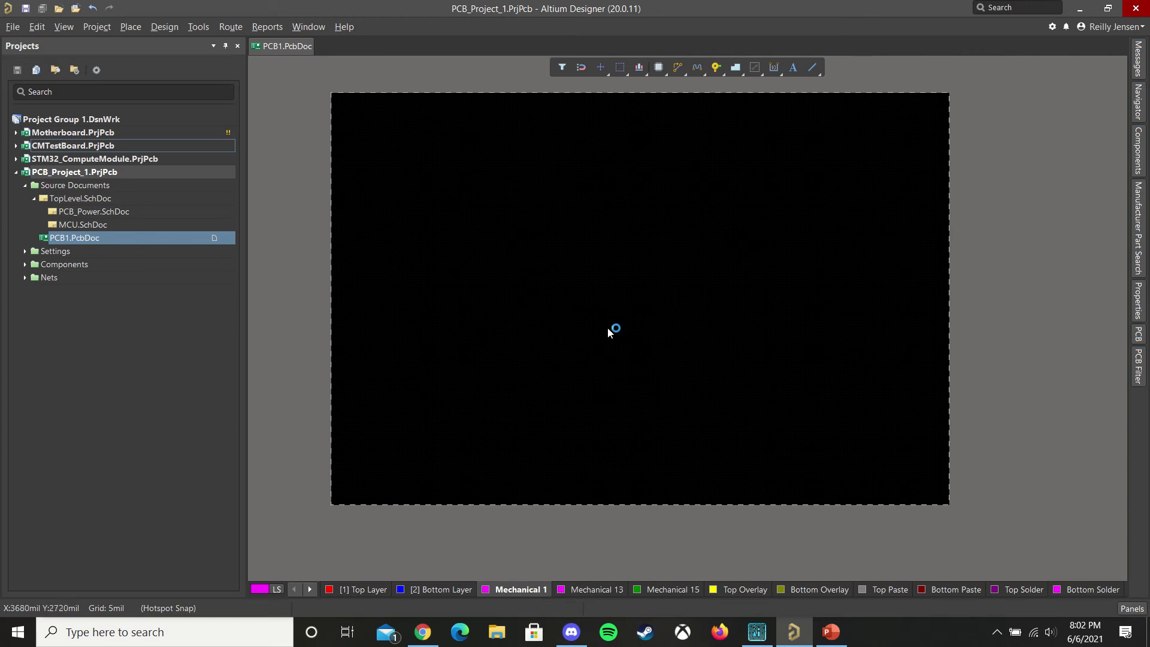
Edit the board shape in board planning mode, shrinking it to about 2950 by 2050 mil, and return to the 2D layout view.
key(1)
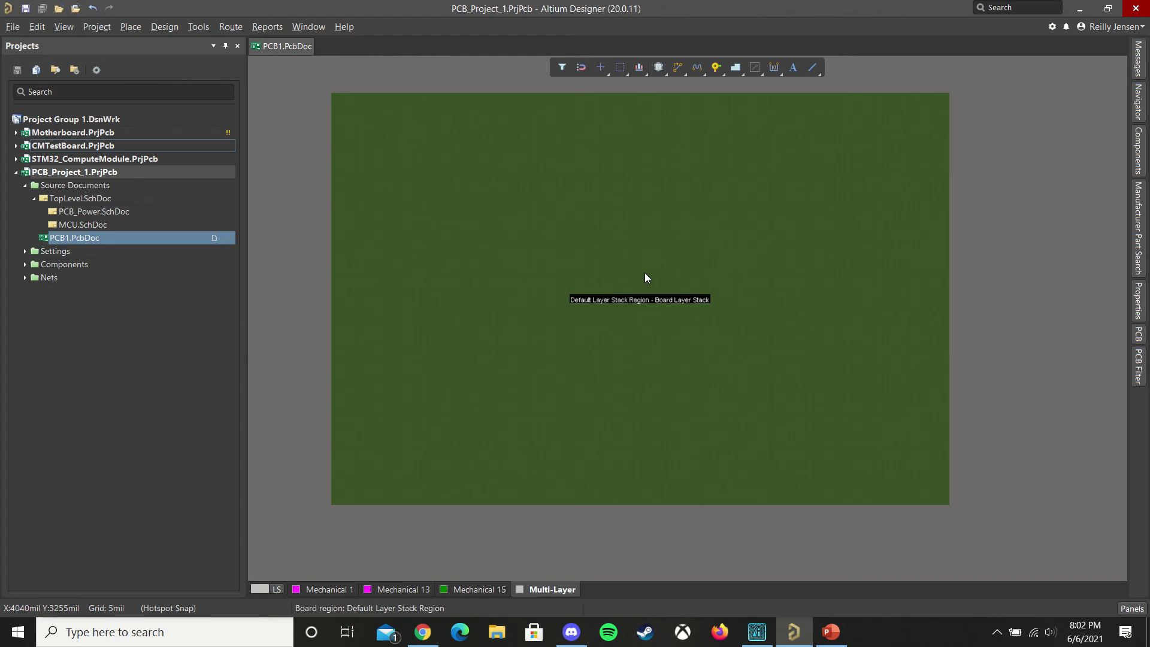
scroll(786, 371, up, 1)
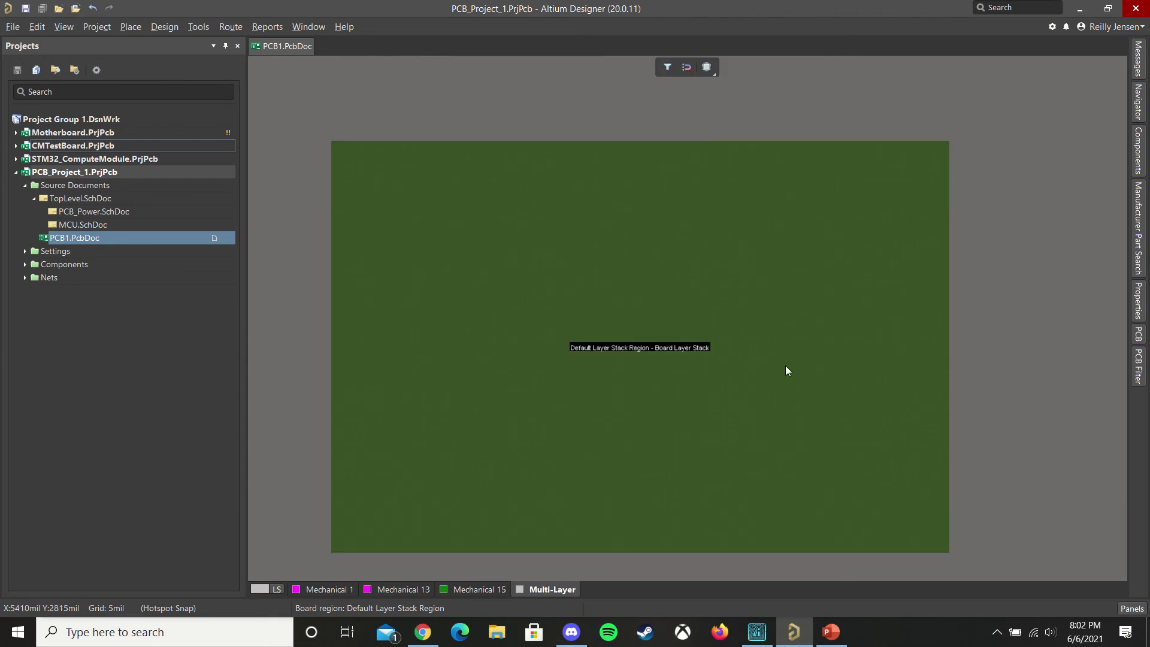
shift+scroll(785, 371, left, 1)
click(165, 27)
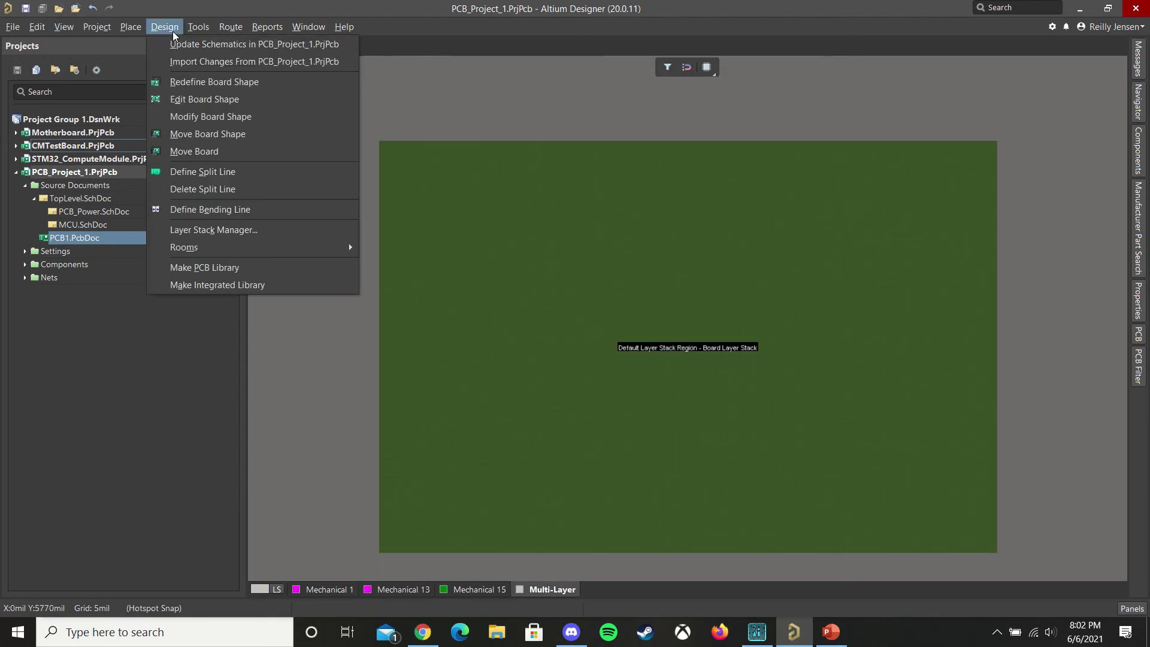
click(204, 99)
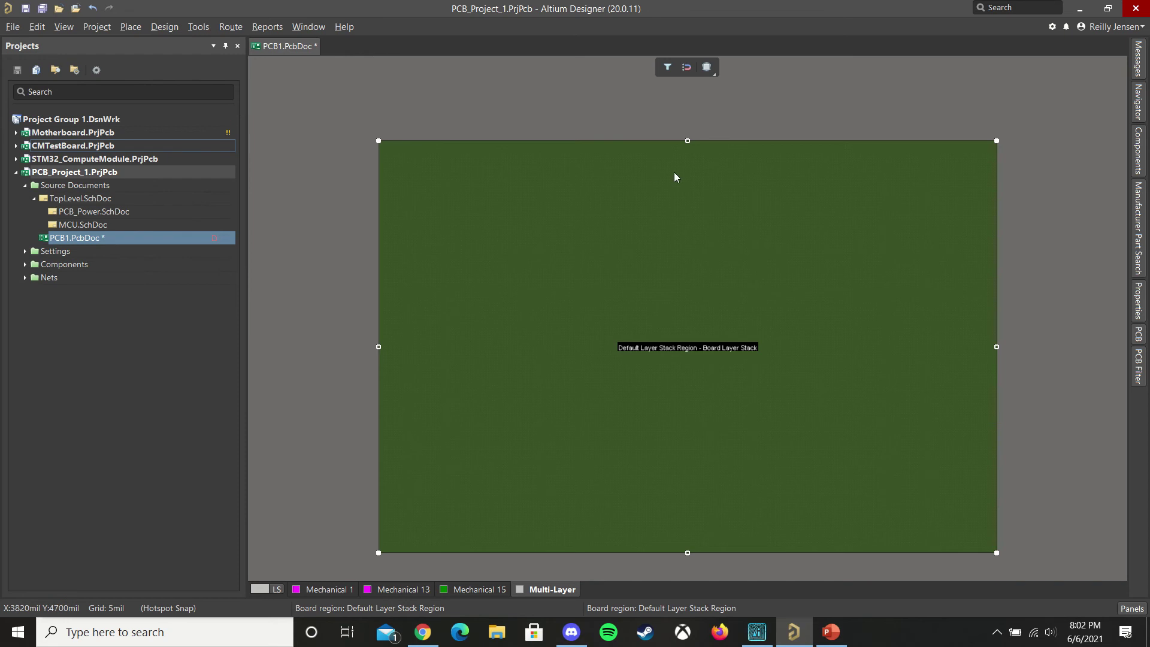
drag(996, 347, 683, 358)
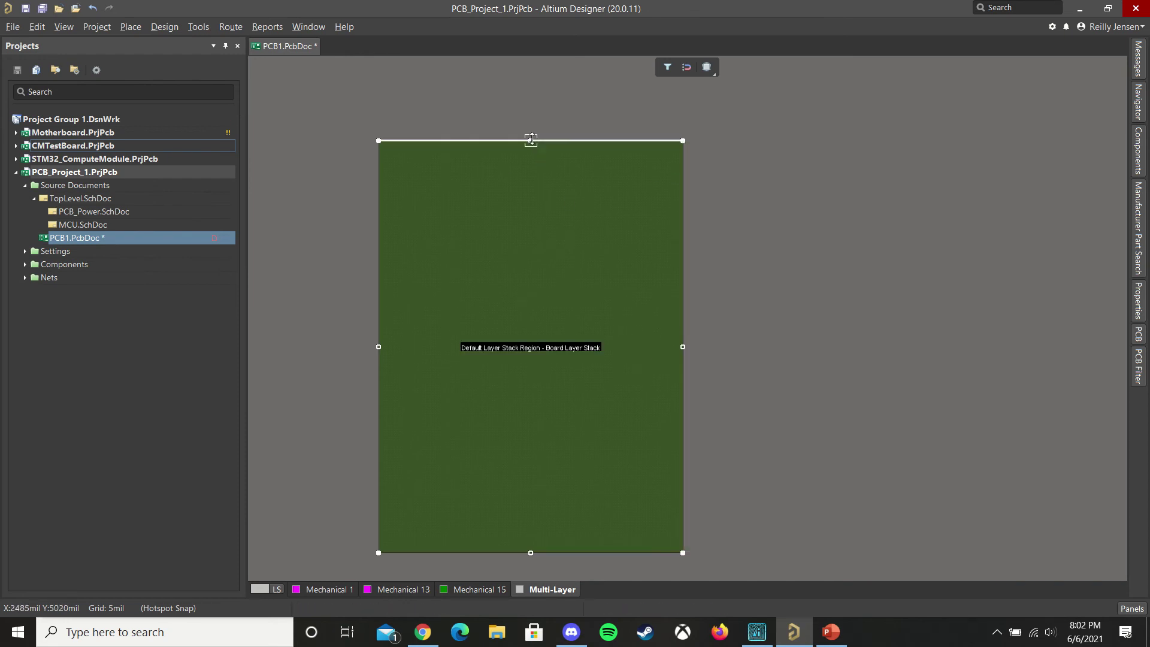
drag(530, 141, 522, 341)
scroll(694, 293, down, 1)
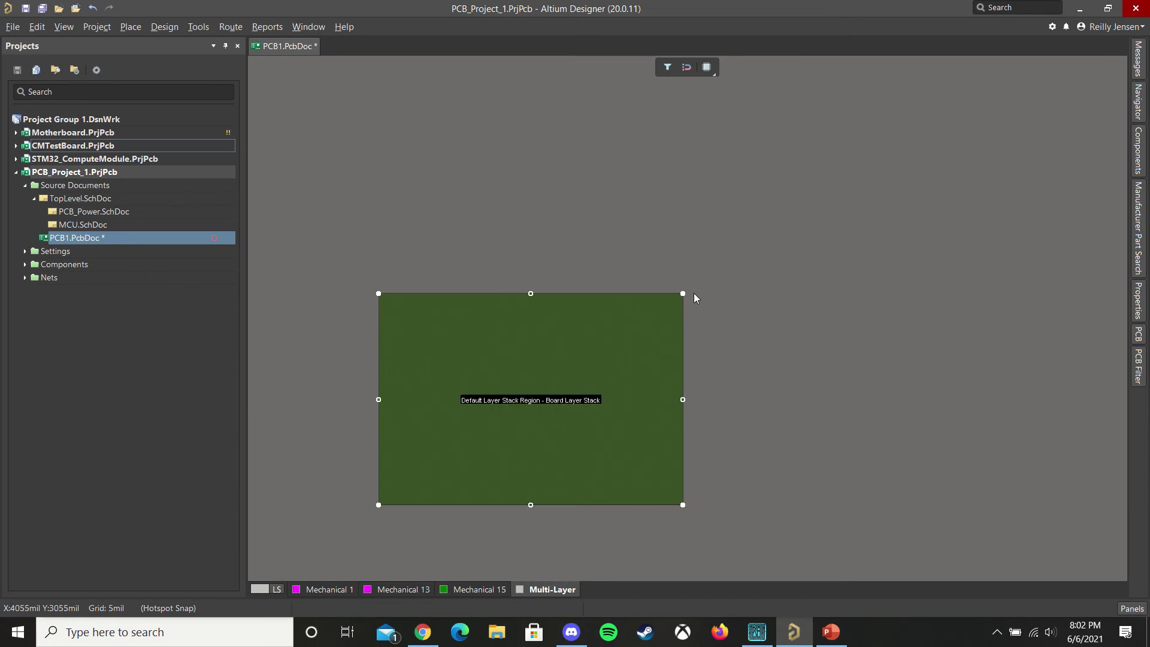
key(2)
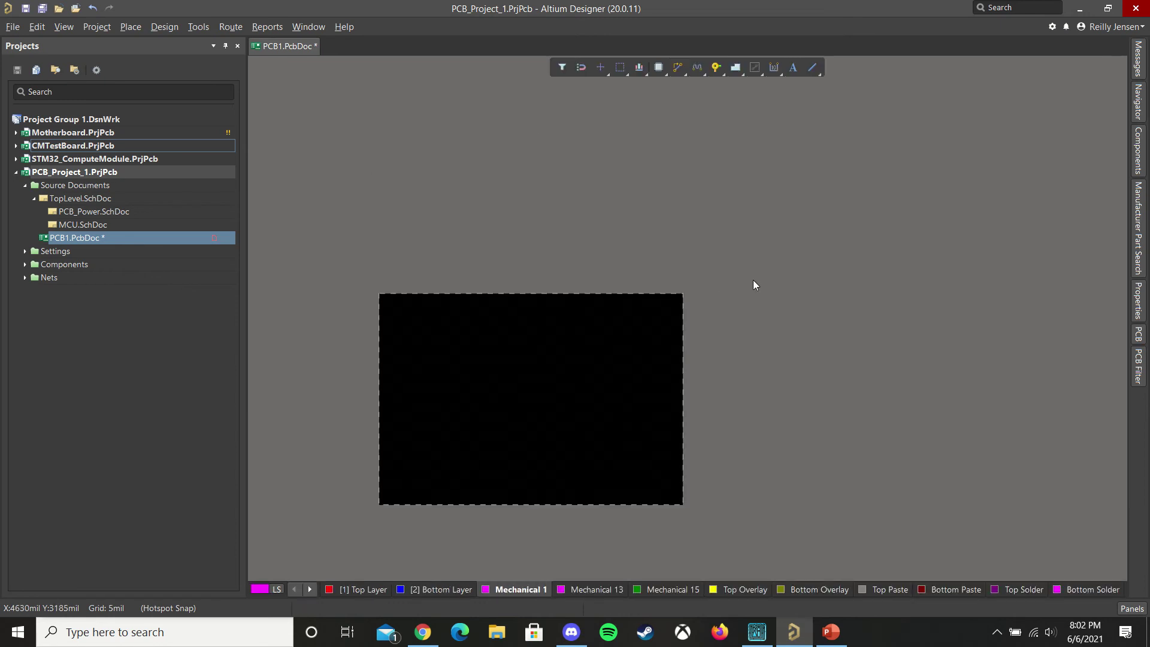
Draw a line about 1825 mil long on Mechanical 1 up the board's left edge, stopping about 100 mil below the upper-left corner.
ctrl+scroll(609, 309, up, 1)
shift+scroll(610, 308, left, 2)
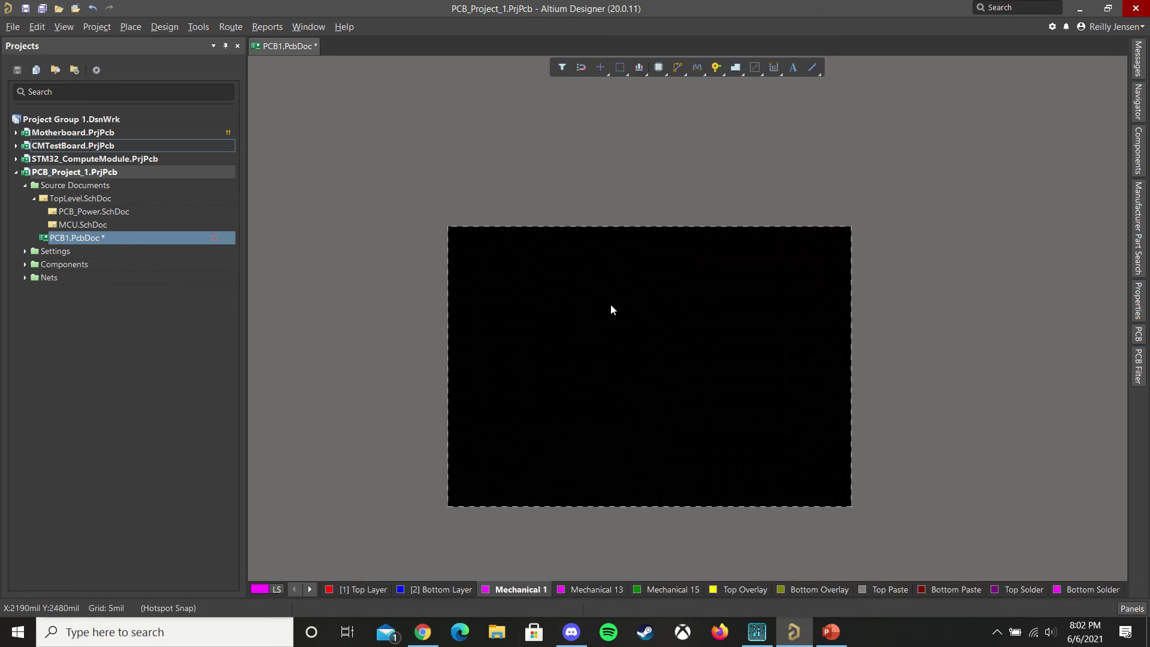
ctrl+scroll(657, 309, up, 1)
scroll(657, 310, down, 1)
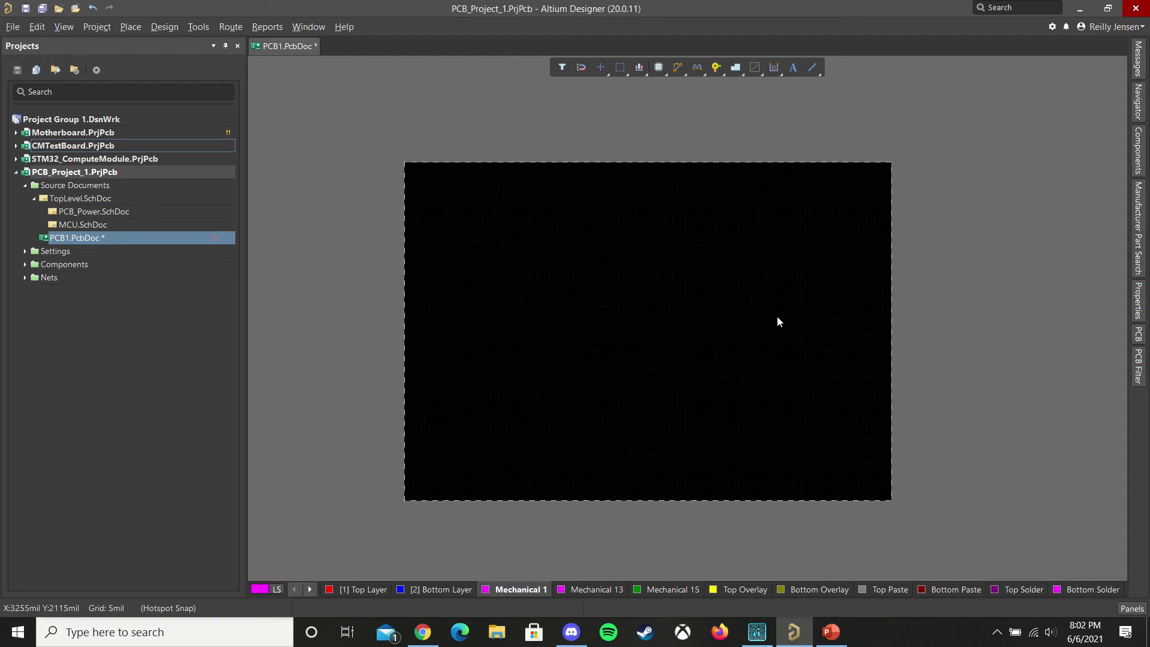
ctrl+scroll(477, 312, up, 1)
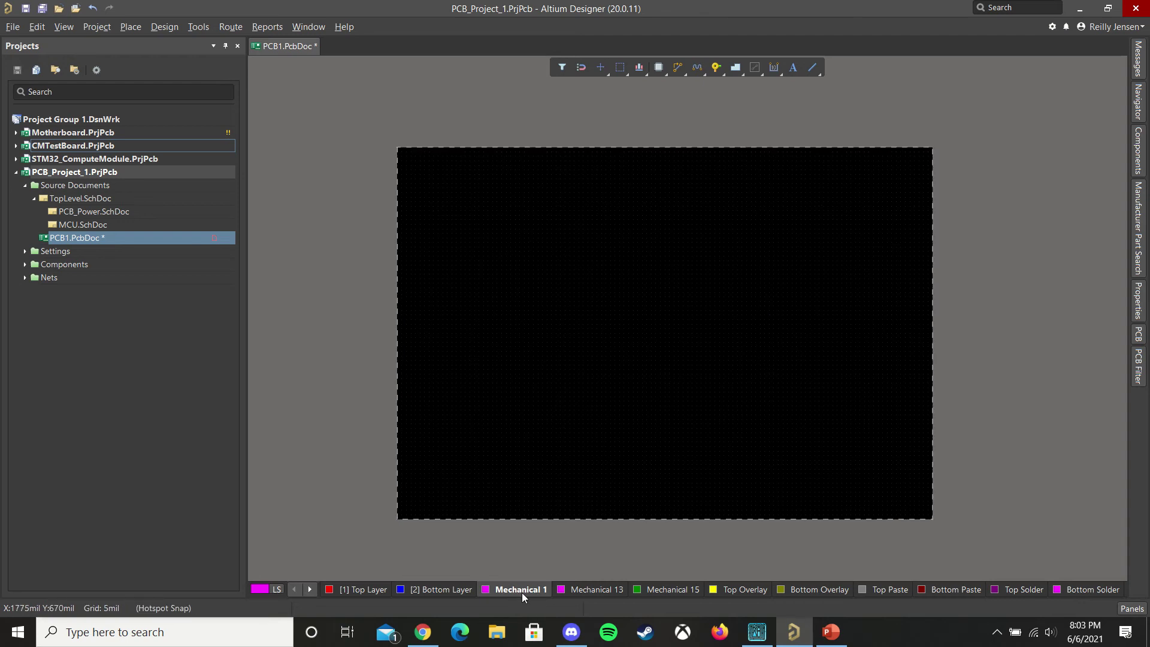
click(813, 68)
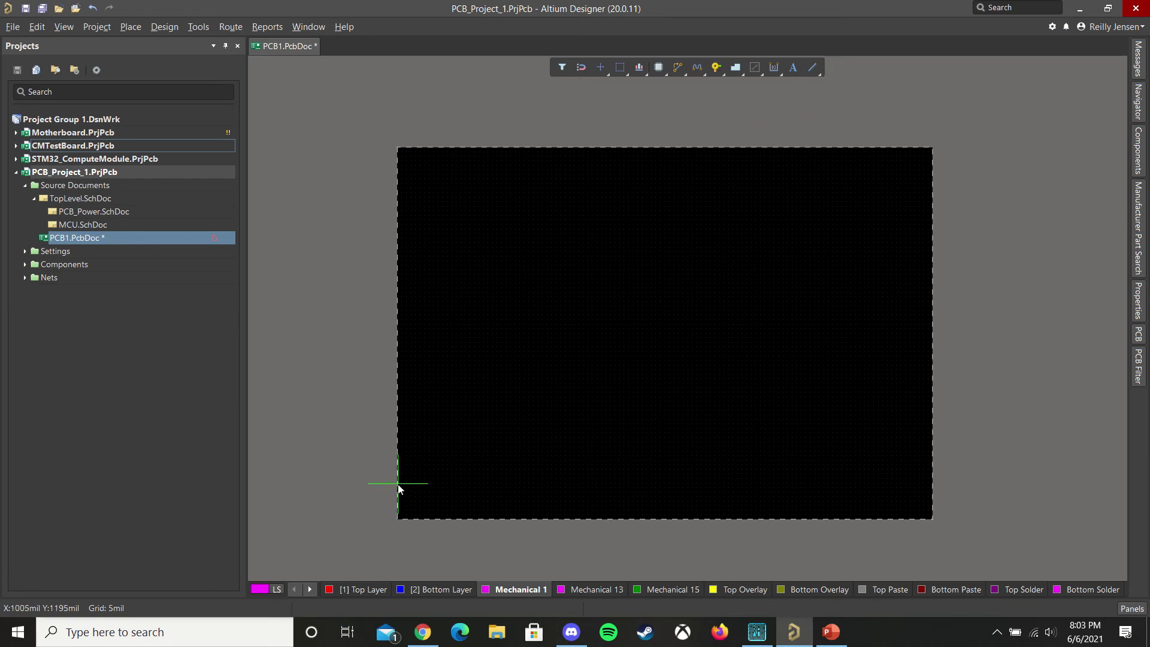
ctrl+scroll(397, 479, up, 2)
scroll(401, 502, down, 5)
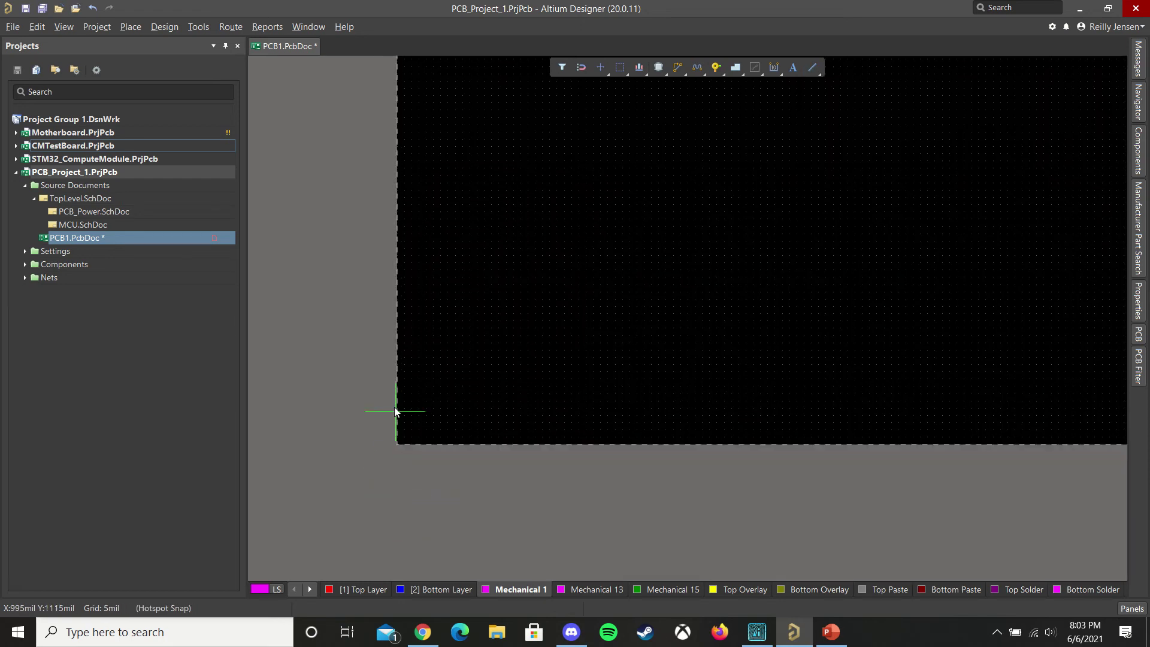
scroll(397, 412, up, 1)
click(397, 458)
scroll(397, 365, up, 5)
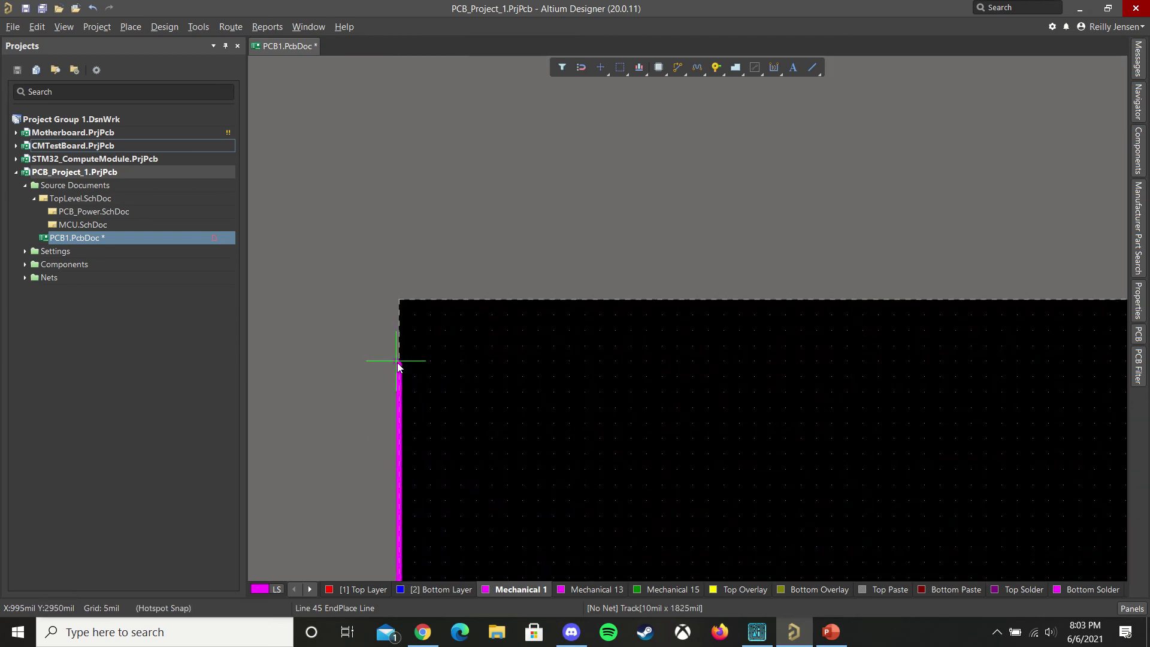
click(399, 359)
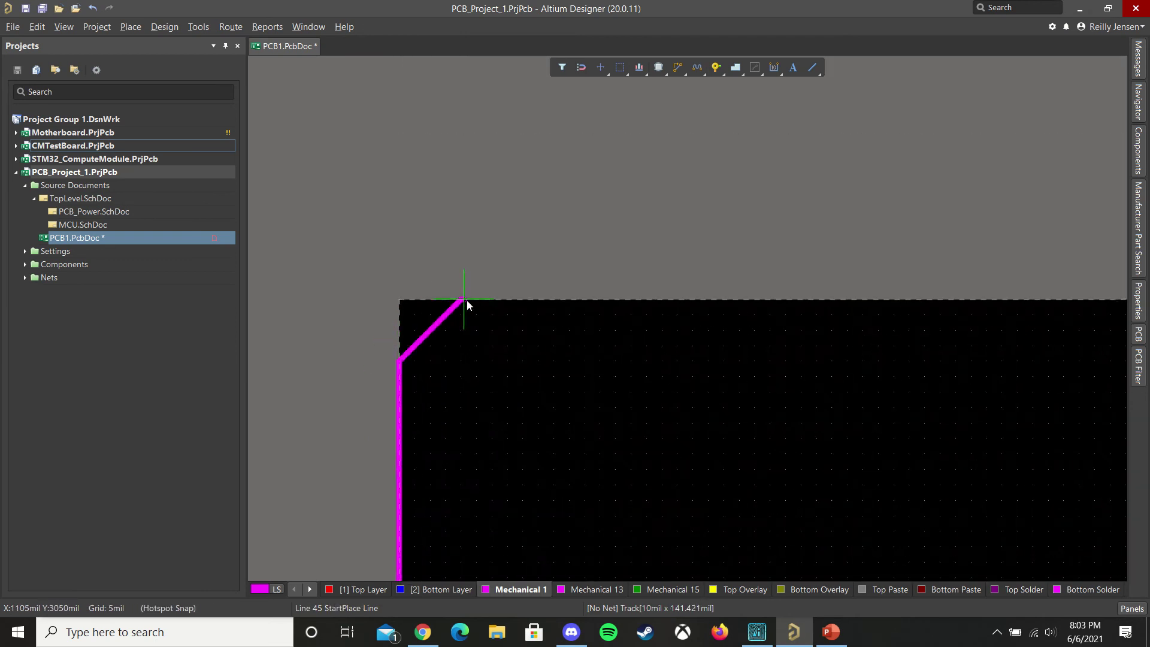
Continue the outline about 2735 mil along the top edge, with 45-degree diagonals across the upper-left and upper-right corners.
scroll(713, 287, down, 1)
shift+scroll(715, 287, down, 9)
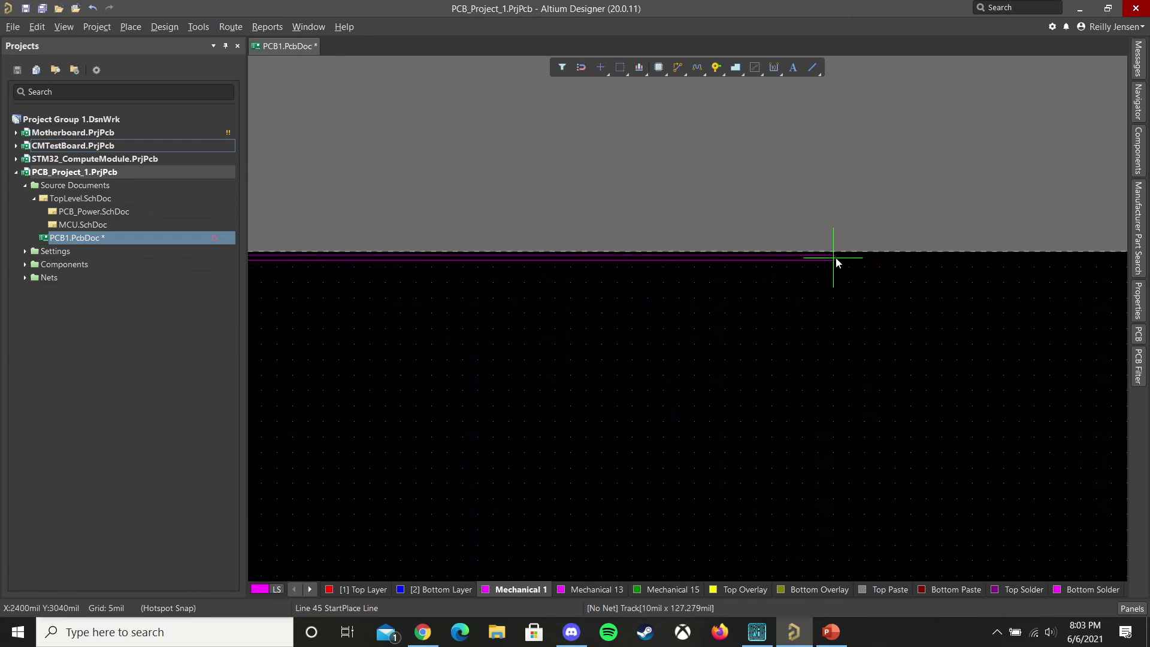
click(864, 252)
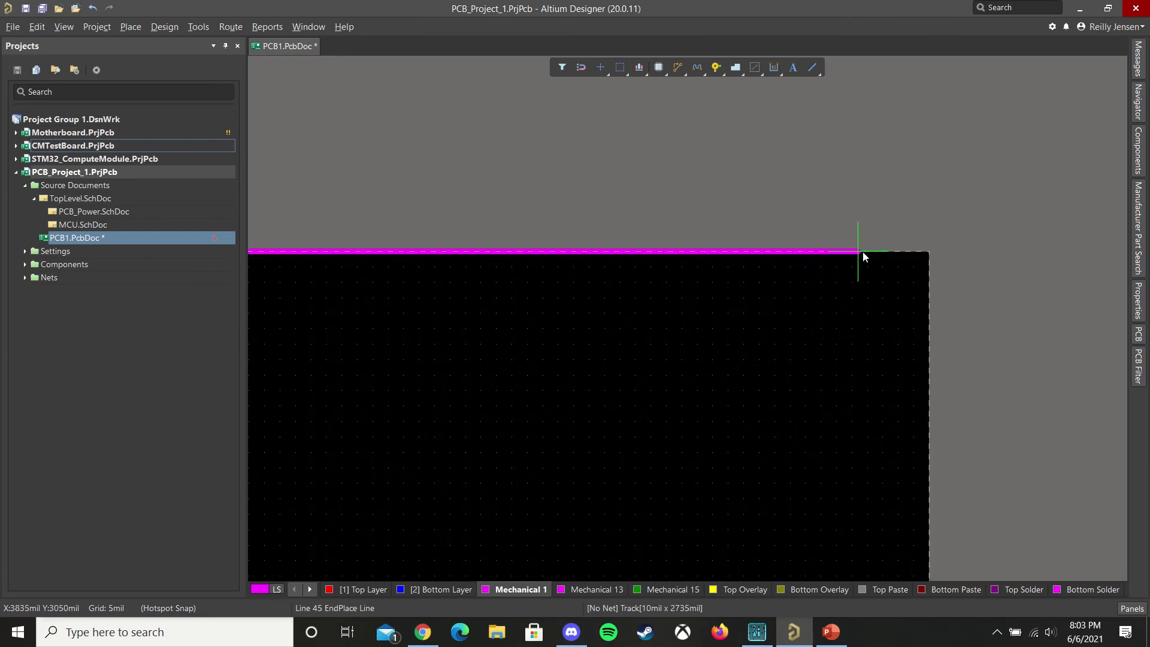
click(928, 300)
Continue the outline about 1915 mil down the right edge and diagonally across the lower-right corner.
scroll(928, 300, down, 10)
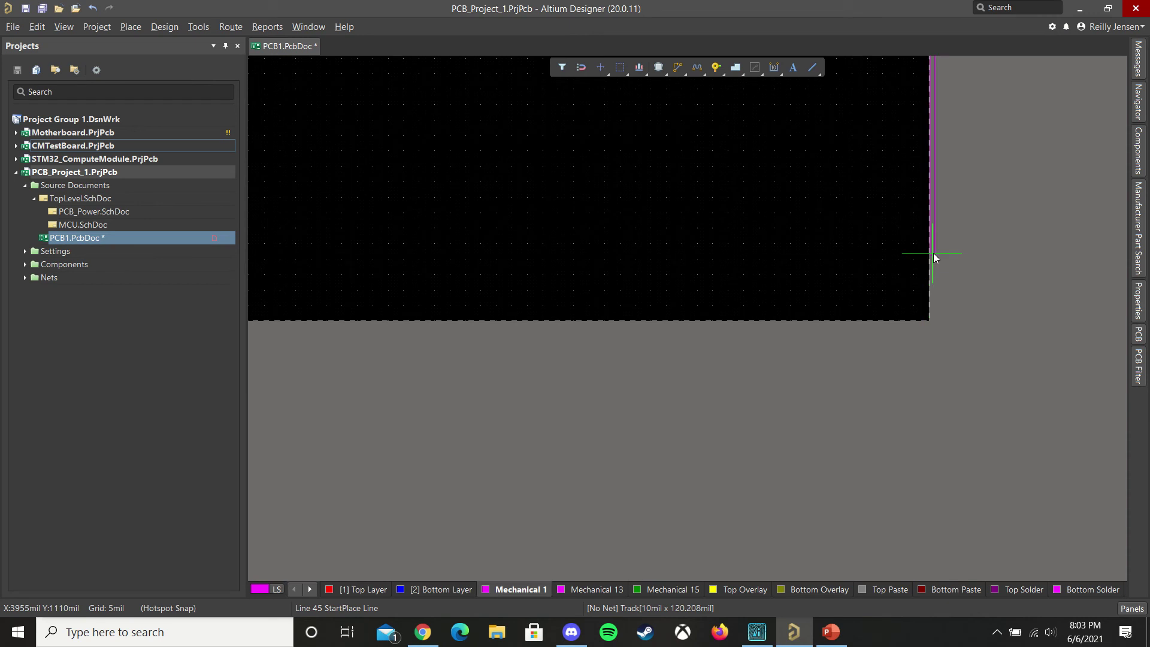
key(Escape)
key(Escape)
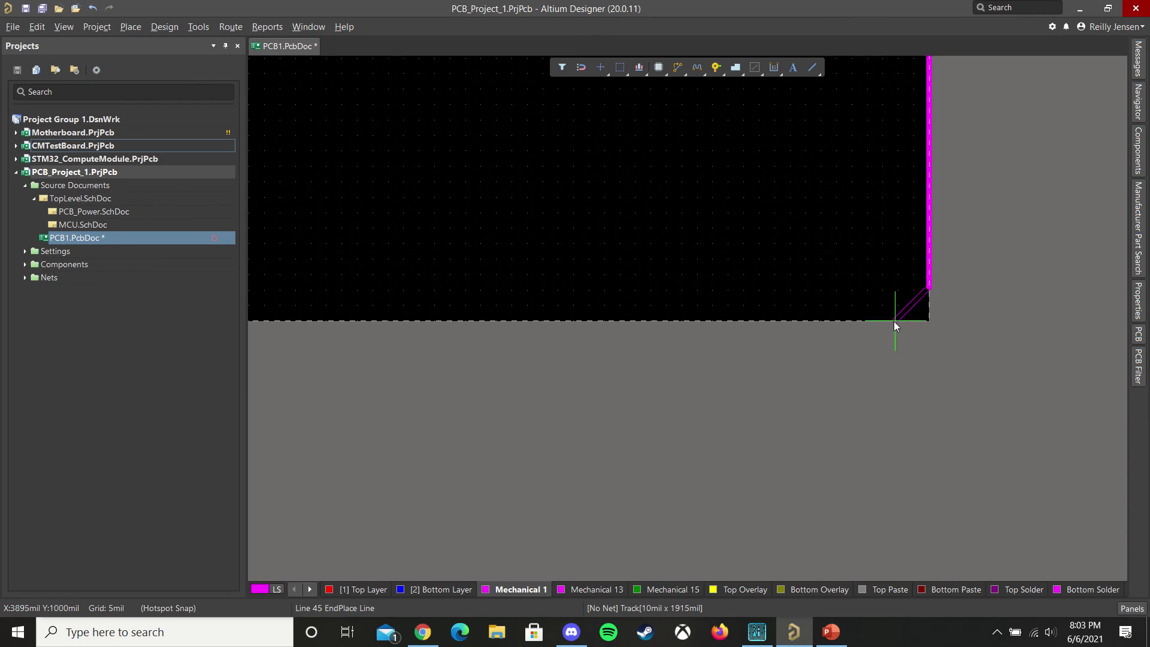
click(895, 321)
Continue the outline about 2845 mil along the bottom edge and diagonally across the lower-left corner.
ctrl+scroll(633, 322, down, 5)
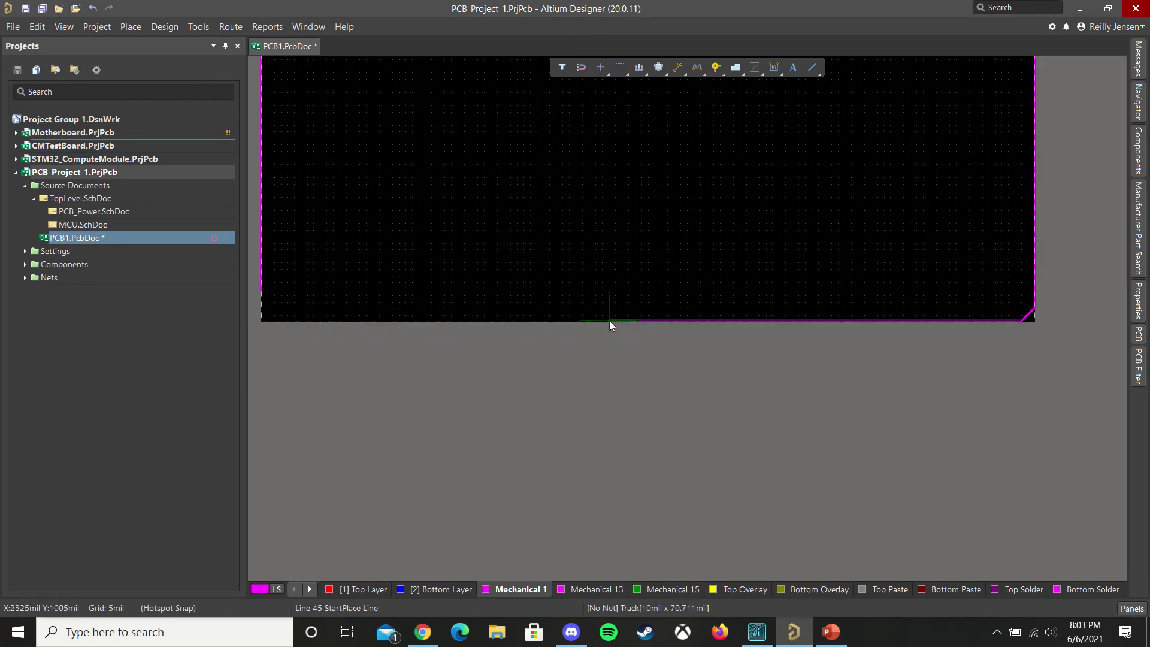
shift+scroll(609, 321, up, 3)
ctrl+scroll(594, 259, up, 4)
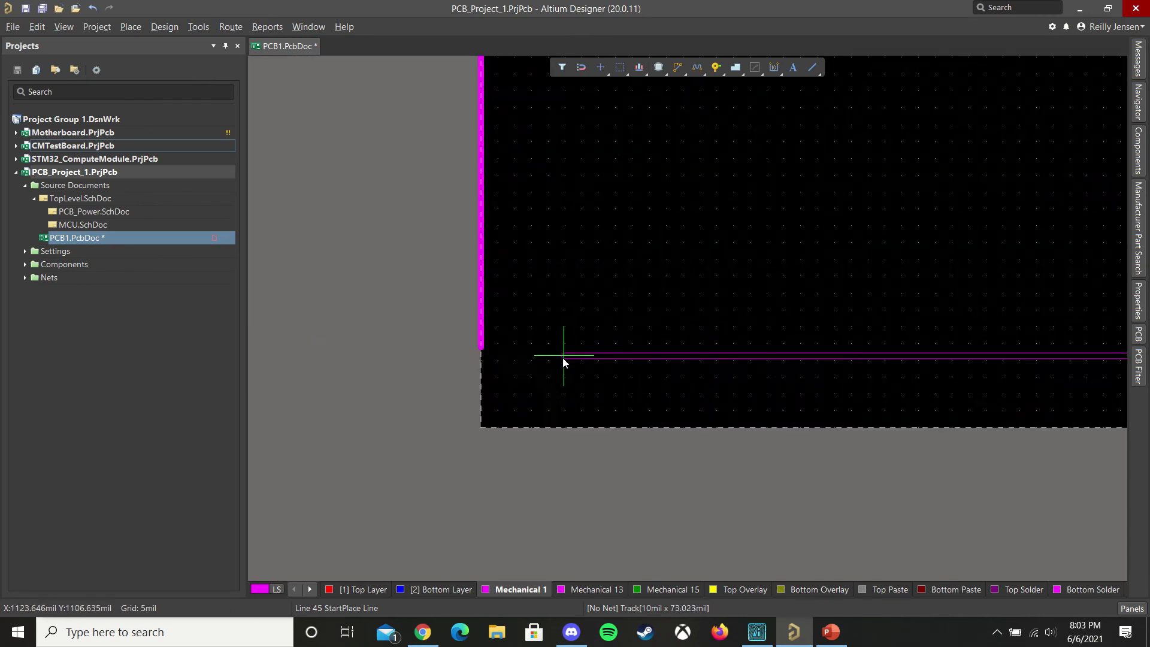
click(521, 428)
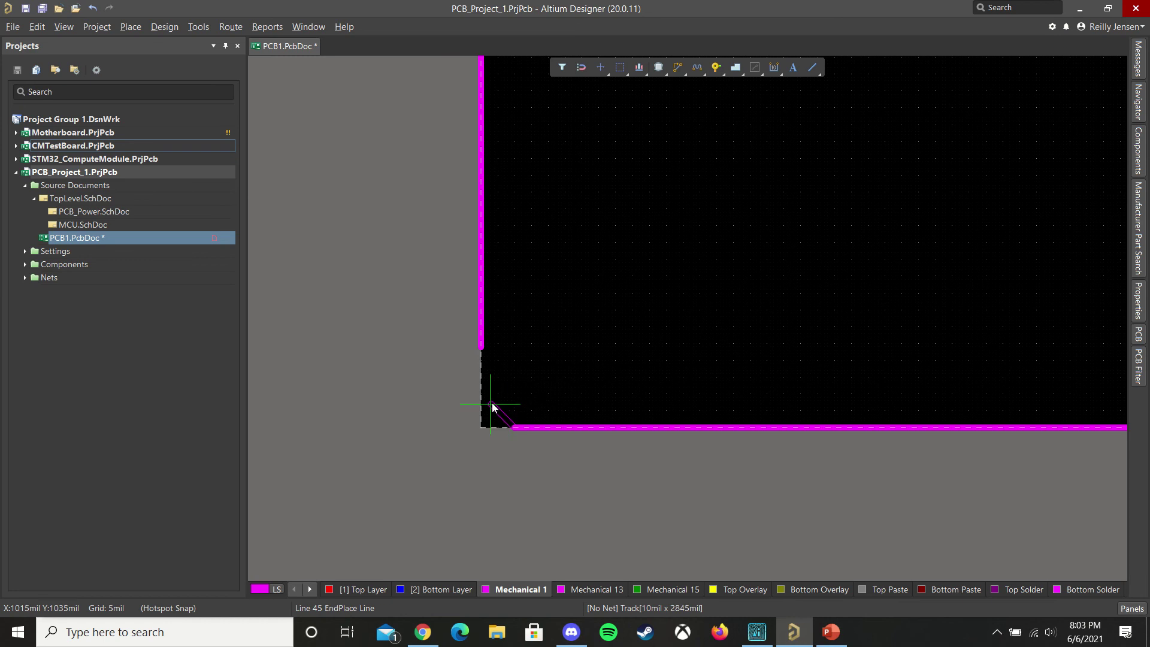
click(482, 341)
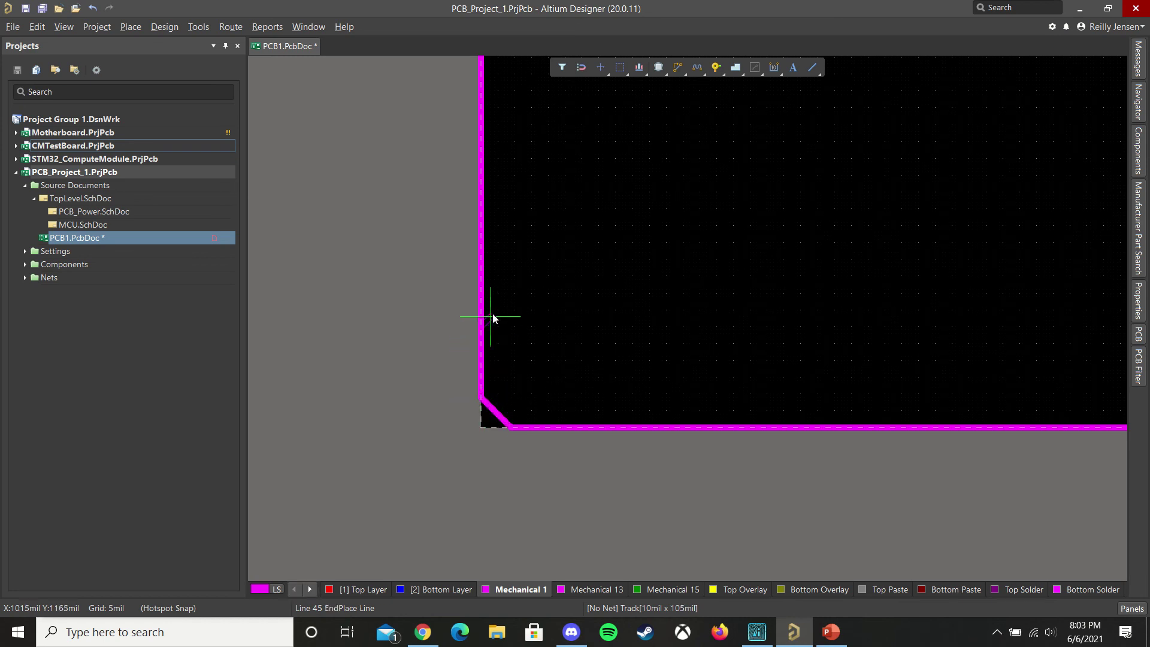
Close the outline's gap on the left edge with a vertical line from the lower-left diagonal to the existing edge line.
right_click(492, 318)
ctrl+scroll(483, 397, up, 2)
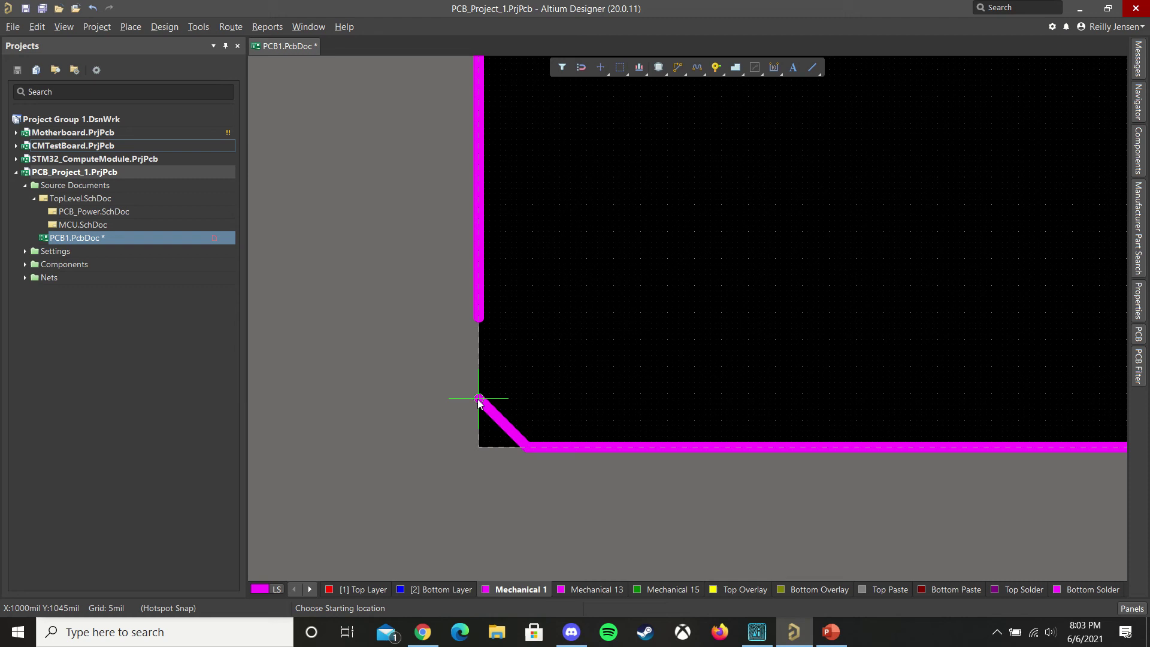
click(479, 400)
click(479, 314)
right_click(506, 269)
right_click(507, 268)
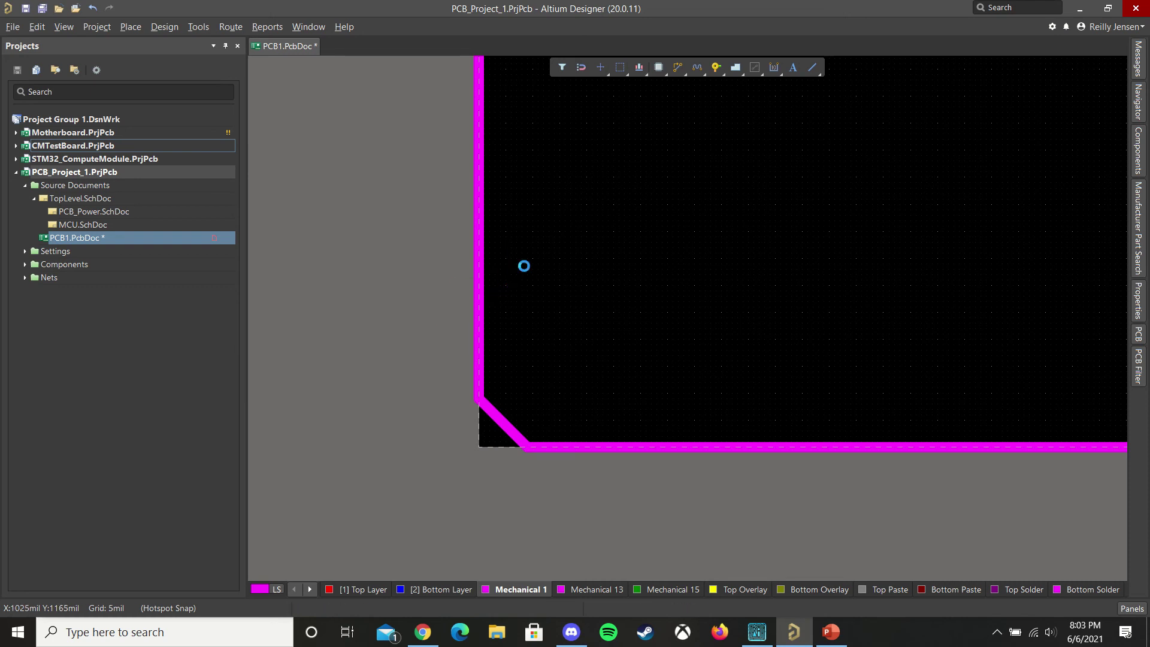
Draw an Arc (Edge) of 100 mil radius at the upper-left corner, bulging outward between the ends of the diagonal line.
ctrl+scroll(582, 255, down, 2)
scroll(752, 164, down, 5)
scroll(752, 210, up, 9)
scroll(752, 235, right, 5)
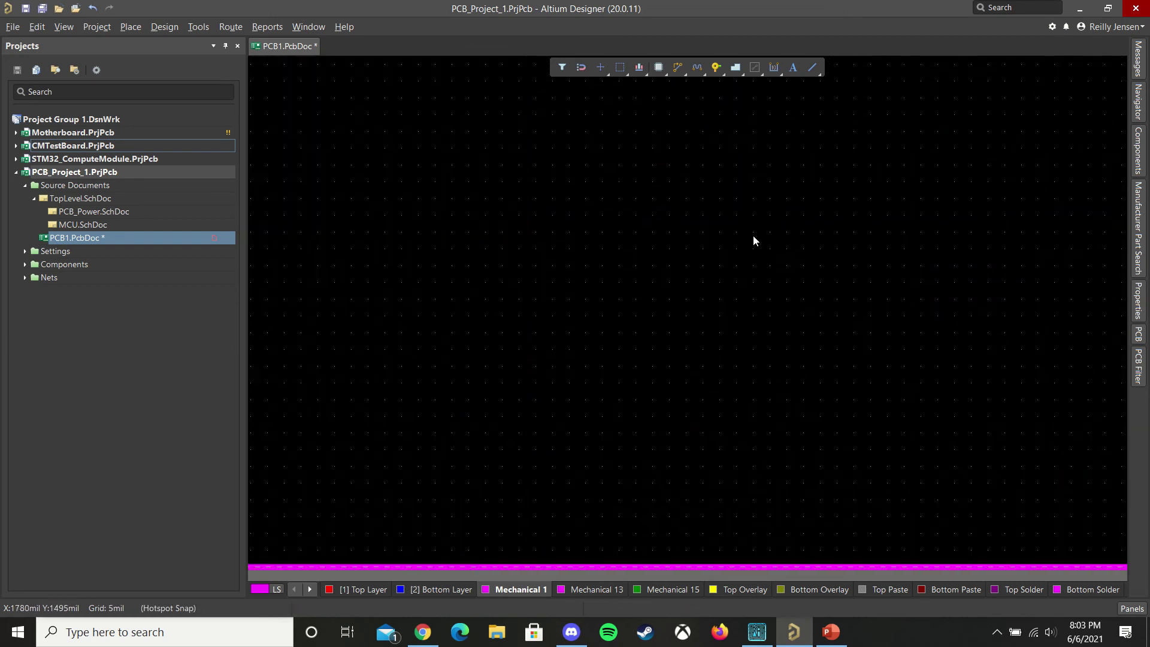
ctrl+scroll(745, 245, down, 3)
scroll(745, 250, up, 5)
right_click(814, 69)
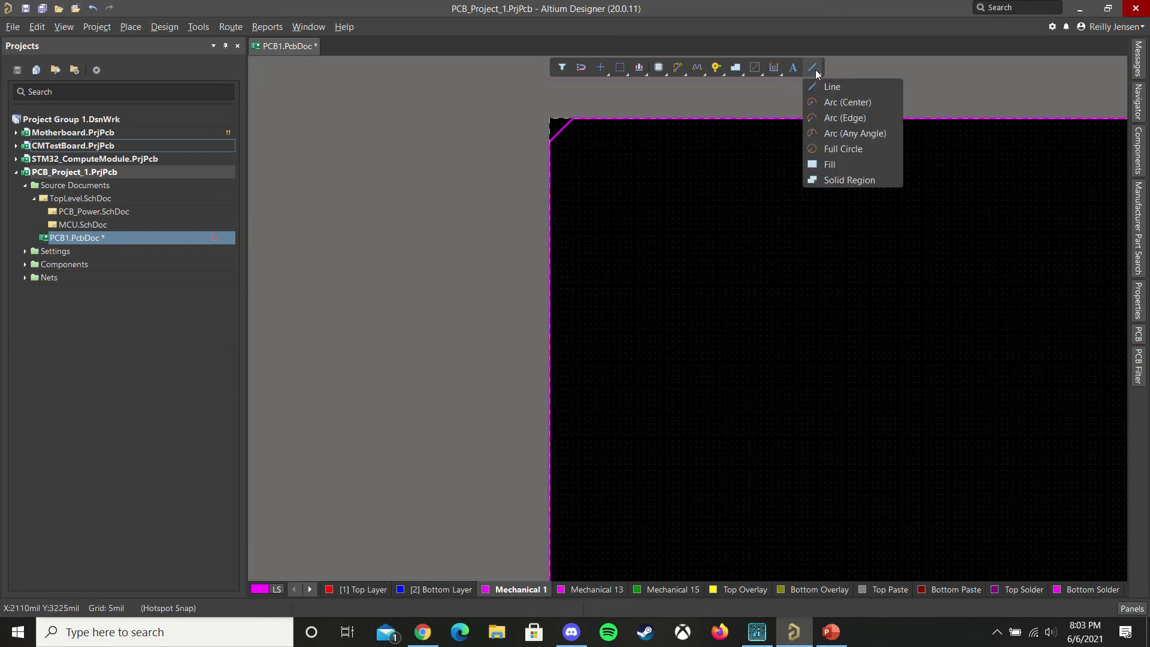
click(832, 118)
ctrl+scroll(557, 132, up, 3)
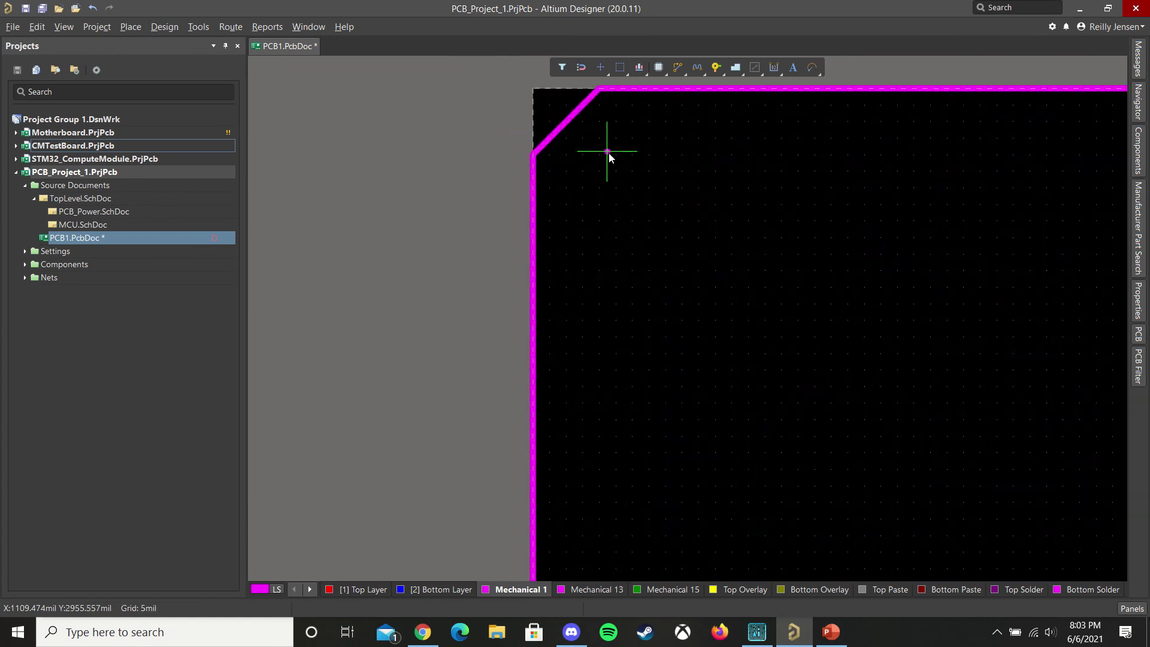
ctrl+scroll(550, 179, up, 2)
scroll(509, 241, up, 2)
click(508, 248)
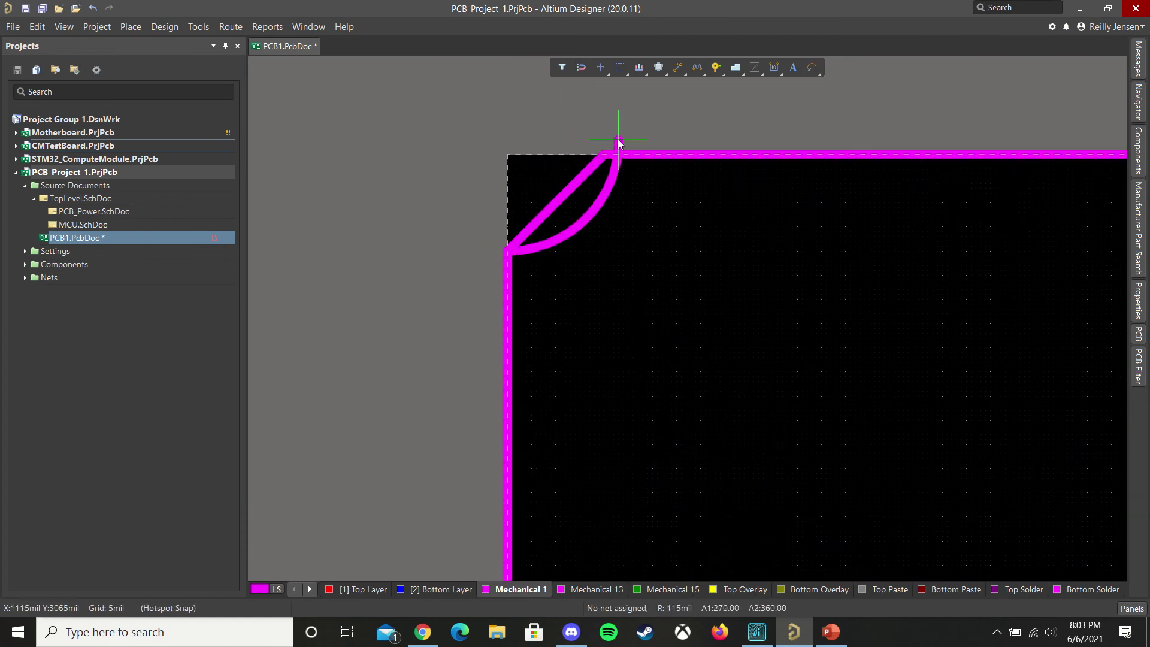
key(space)
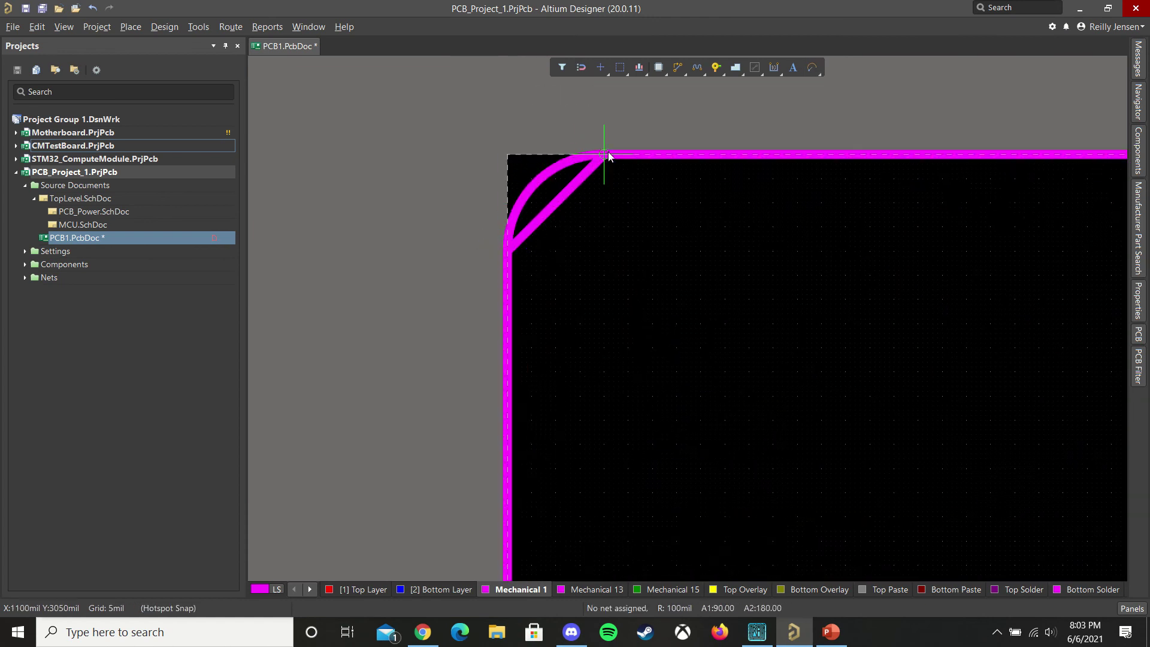
click(605, 154)
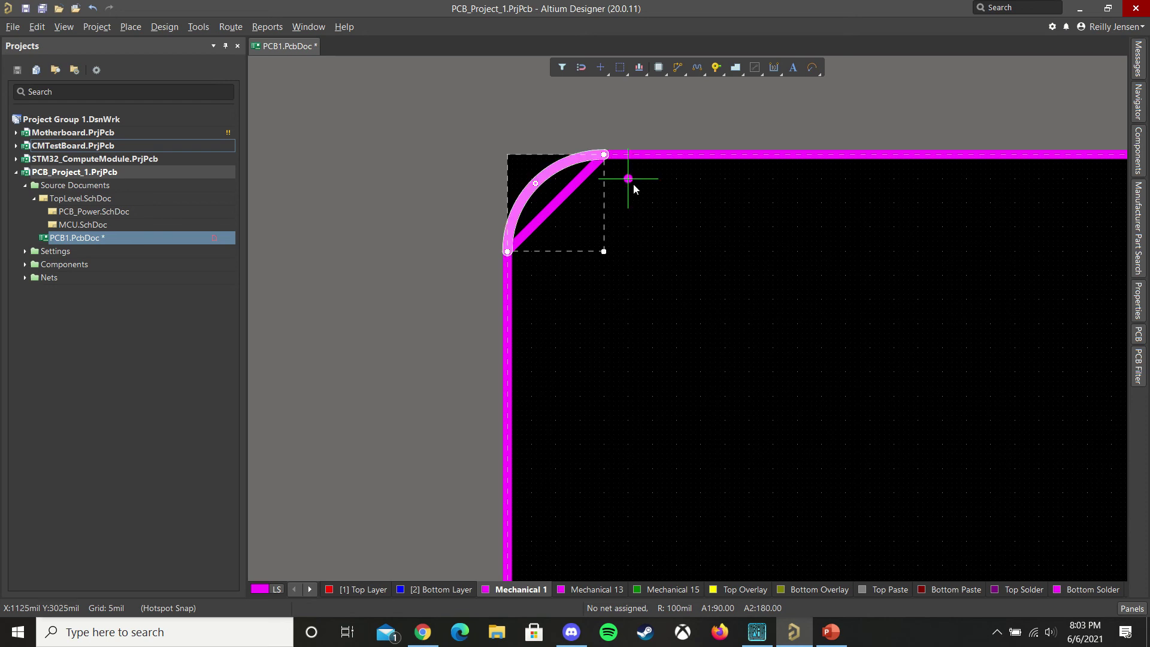
key(Escape)
Delete the diagonal line behind the arc at the upper-left corner.
ctrl+scroll(636, 224, up, 2)
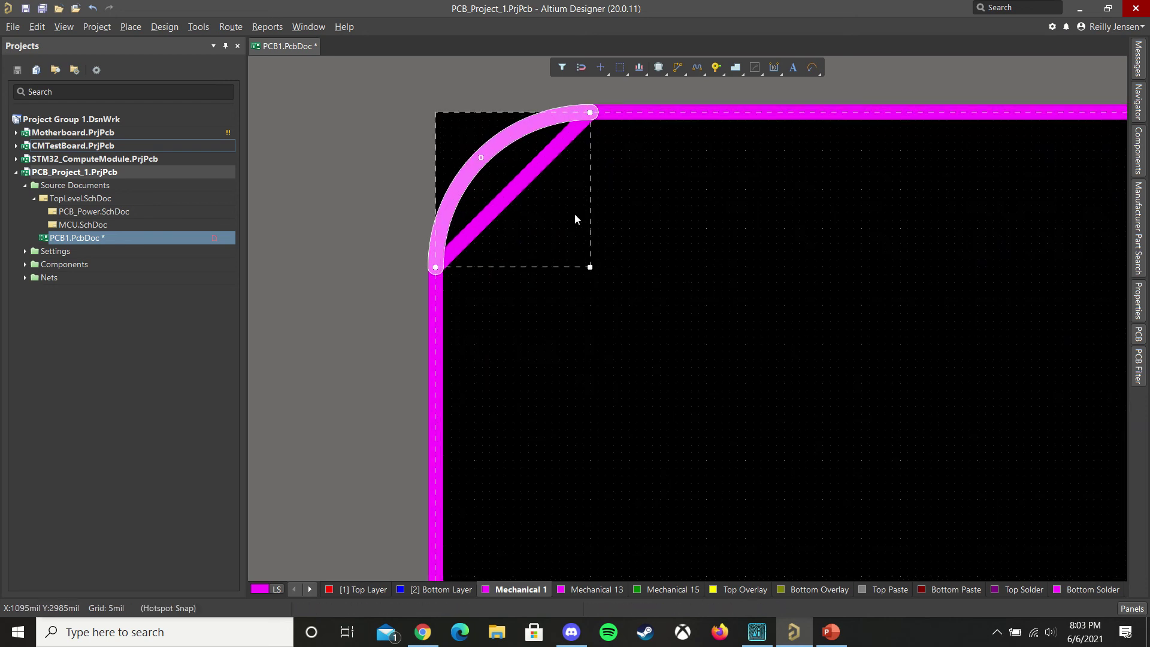
click(528, 179)
key(Delete)
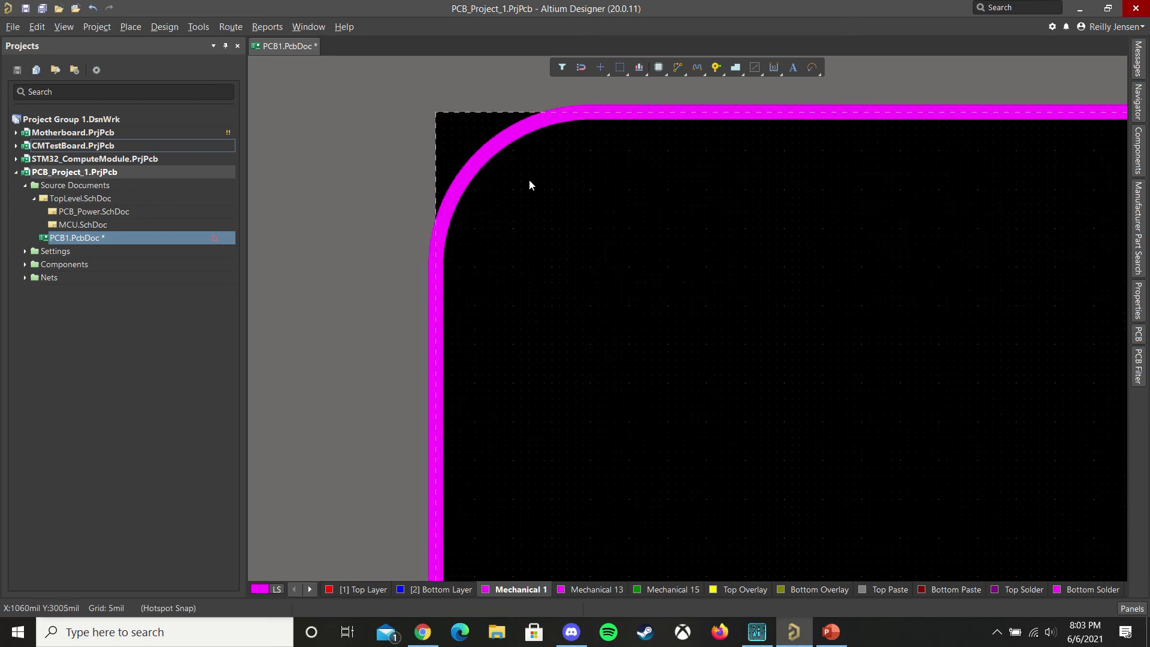
Copy the upper-left corner arc, picking a reference point just inside the board outline.
click(507, 141)
key(ctrl+c)
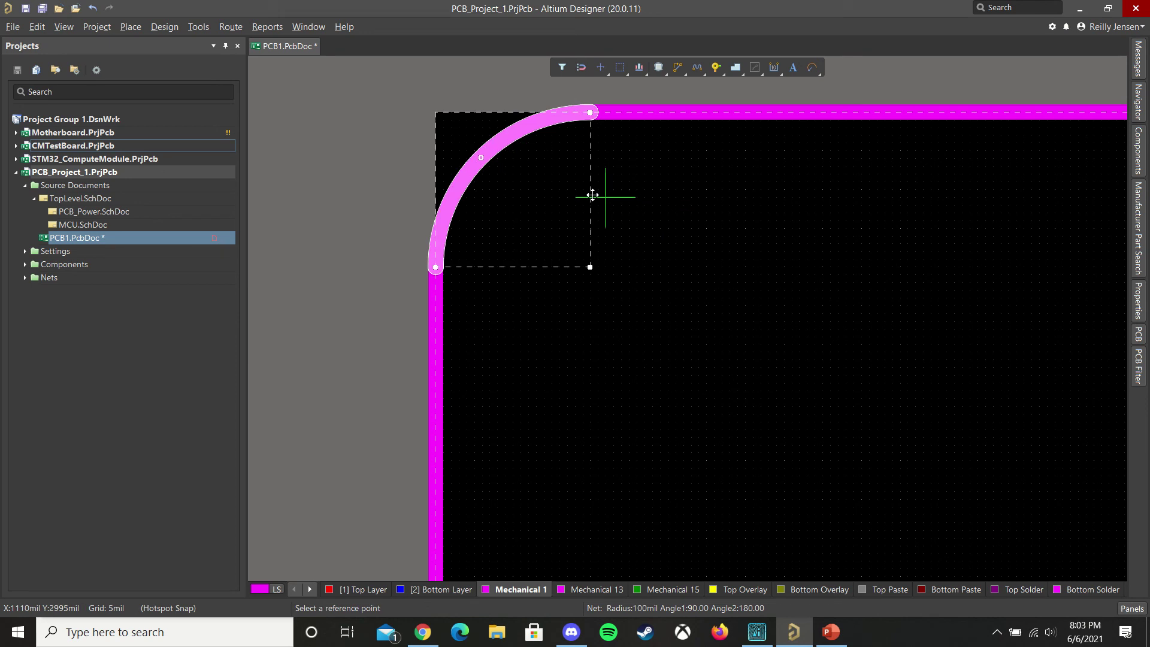
click(605, 197)
click(606, 199)
Delete the diagonal line at the upper-right corner of the outline.
shift+scroll(609, 201, down, 3)
ctrl+scroll(608, 200, down, 3)
shift+scroll(612, 211, right, 10)
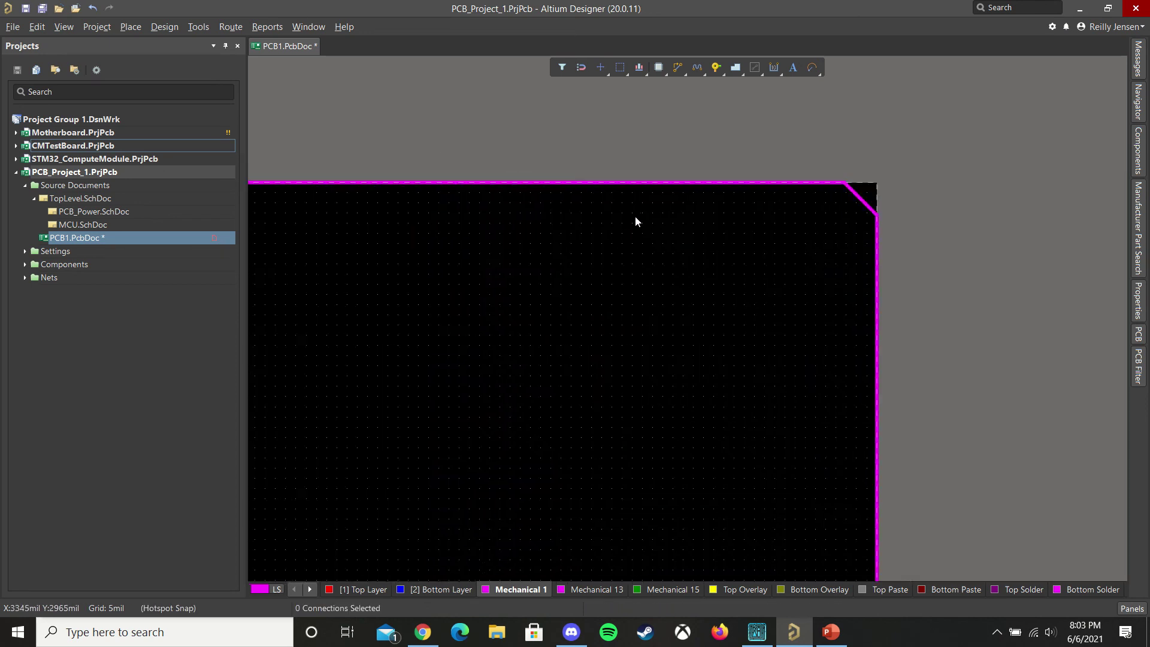
click(870, 209)
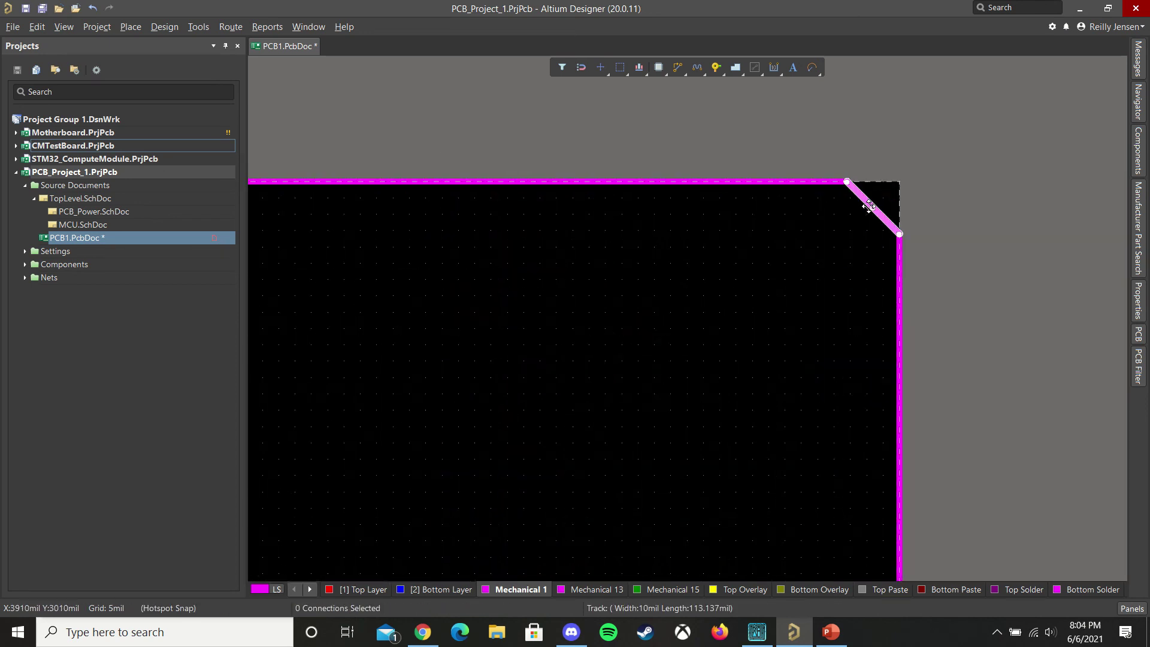
key(Delete)
Paste the copied arc, rotated to curve outward, at the upper-right corner between the top and right edge lines.
key(p)
key(a)
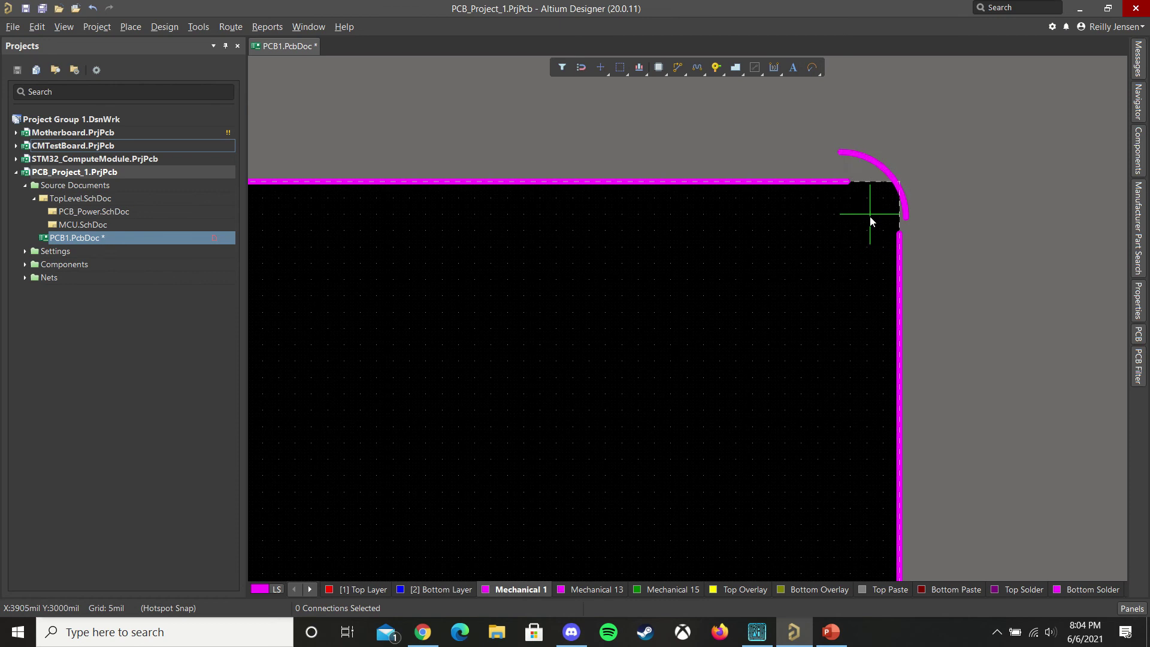
click(868, 246)
ctrl+scroll(863, 242, up, 2)
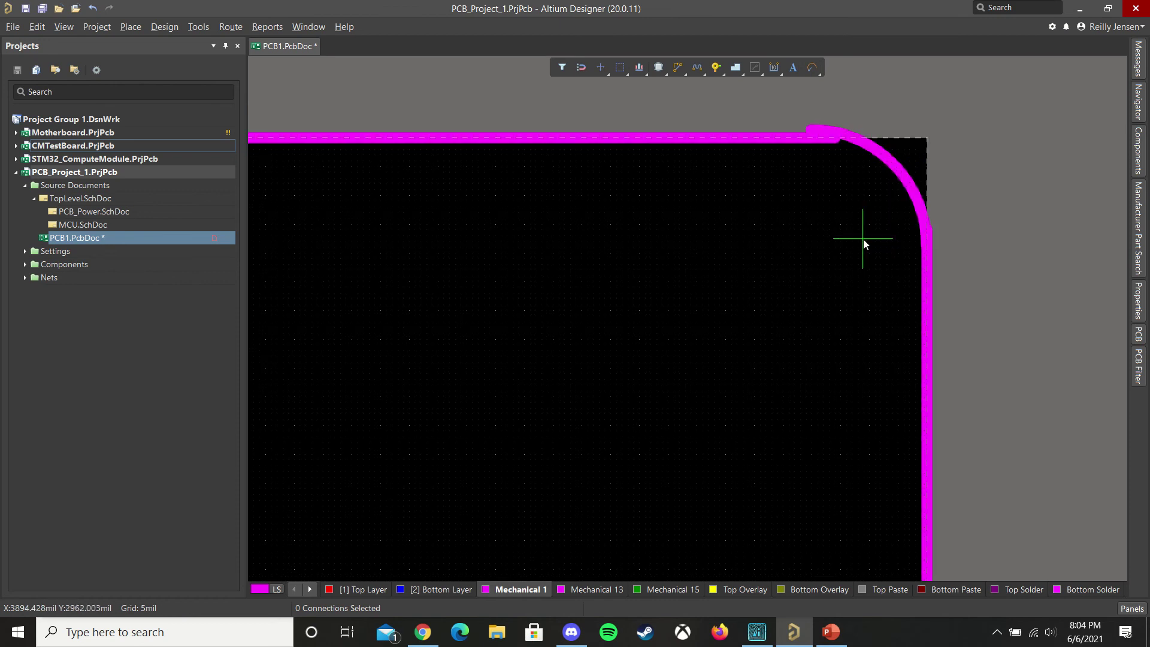
click(867, 247)
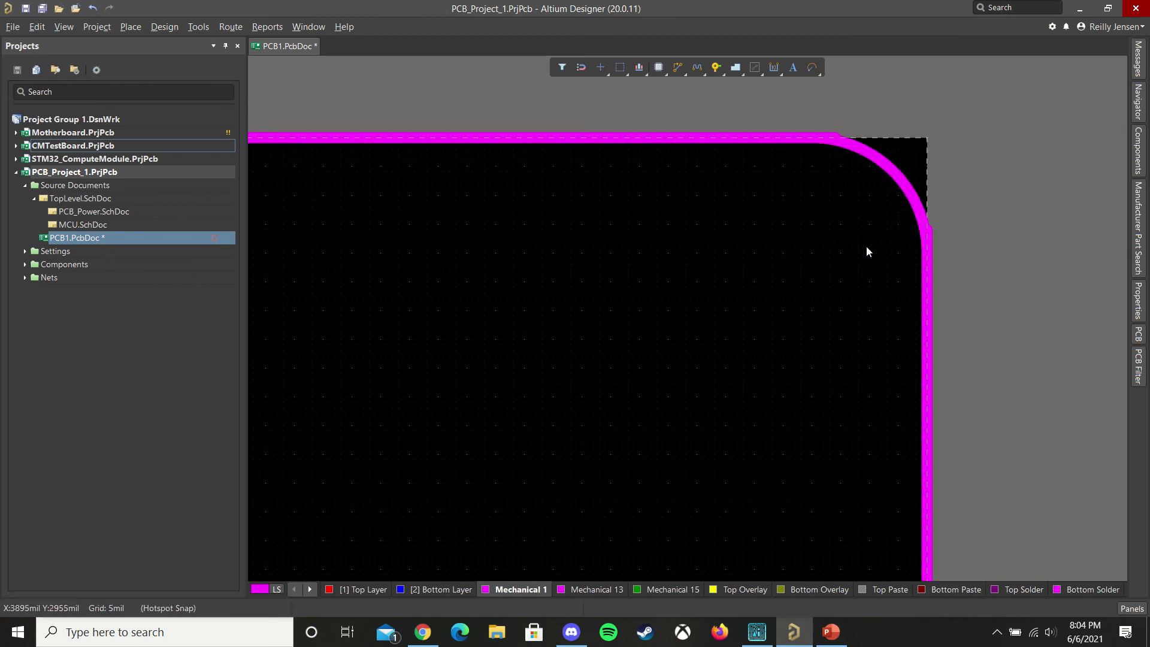
Shorten the top edge line at the upper-right corner so that it ends at X 3865 mil.
ctrl+scroll(879, 117, up, 2)
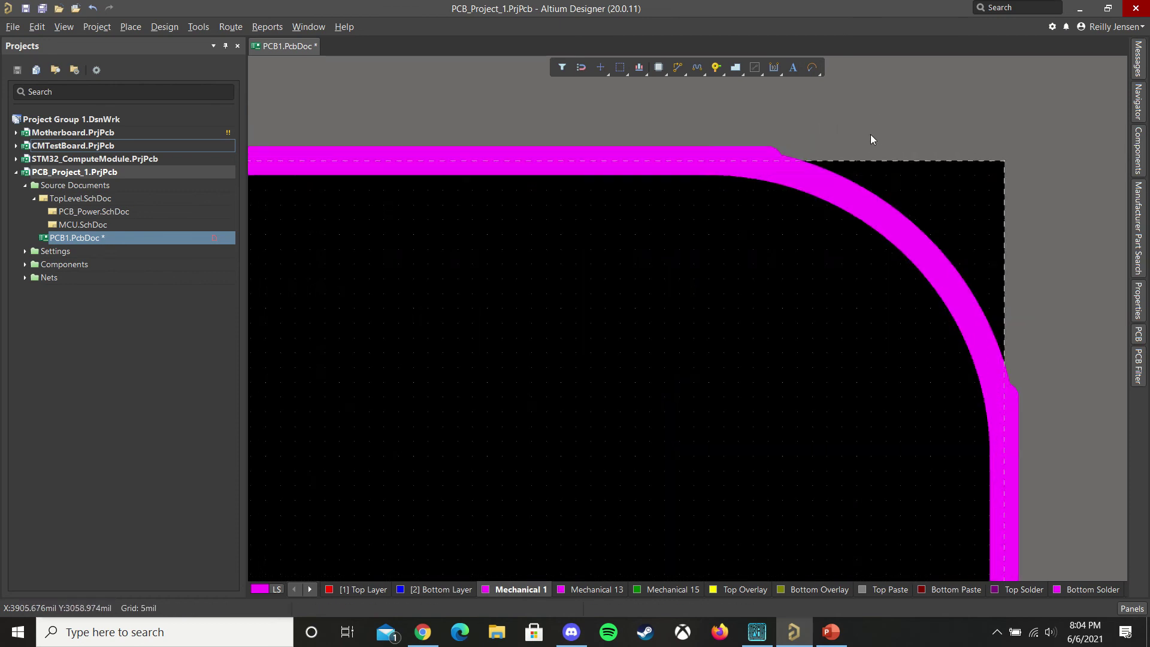
click(777, 155)
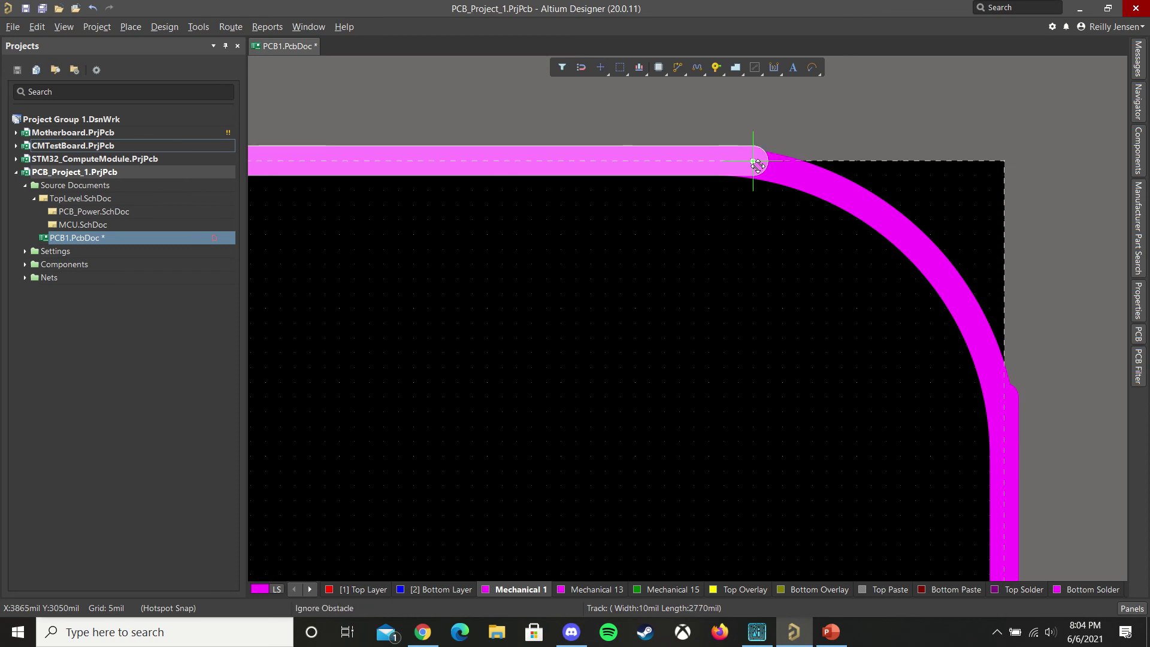
click(839, 139)
Shorten the right edge line's upper end to the upper-right arc and save the PCB document.
scroll(840, 138, down, 2)
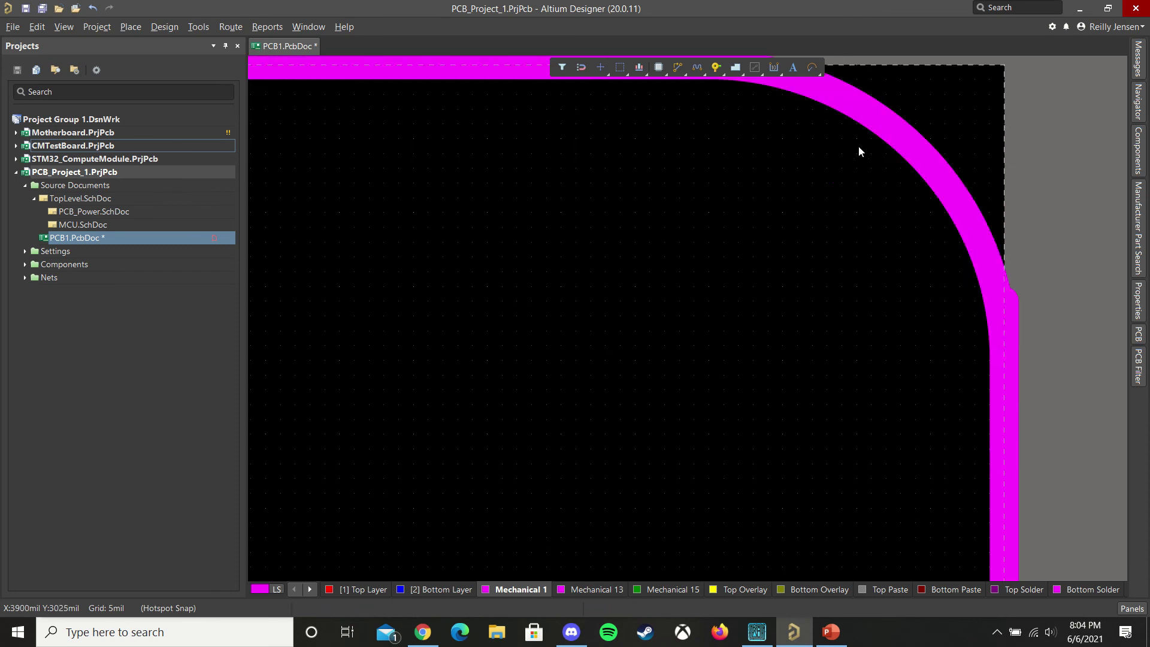
click(1016, 297)
drag(1016, 296, 1005, 327)
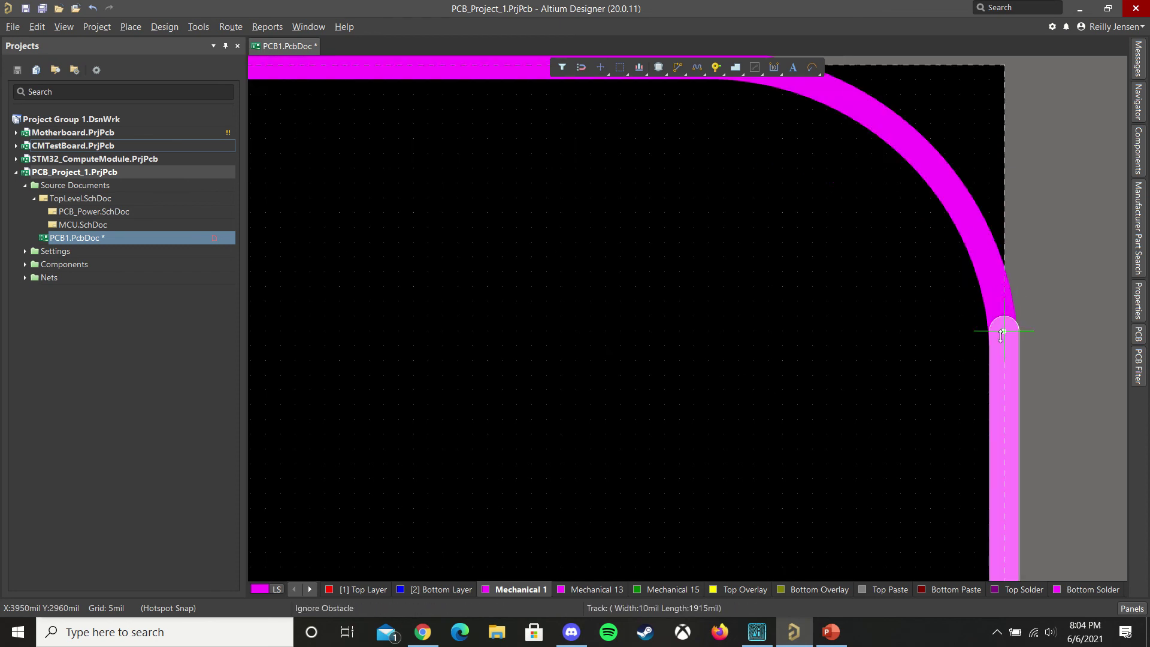
click(1029, 270)
scroll(1029, 264, up, 4)
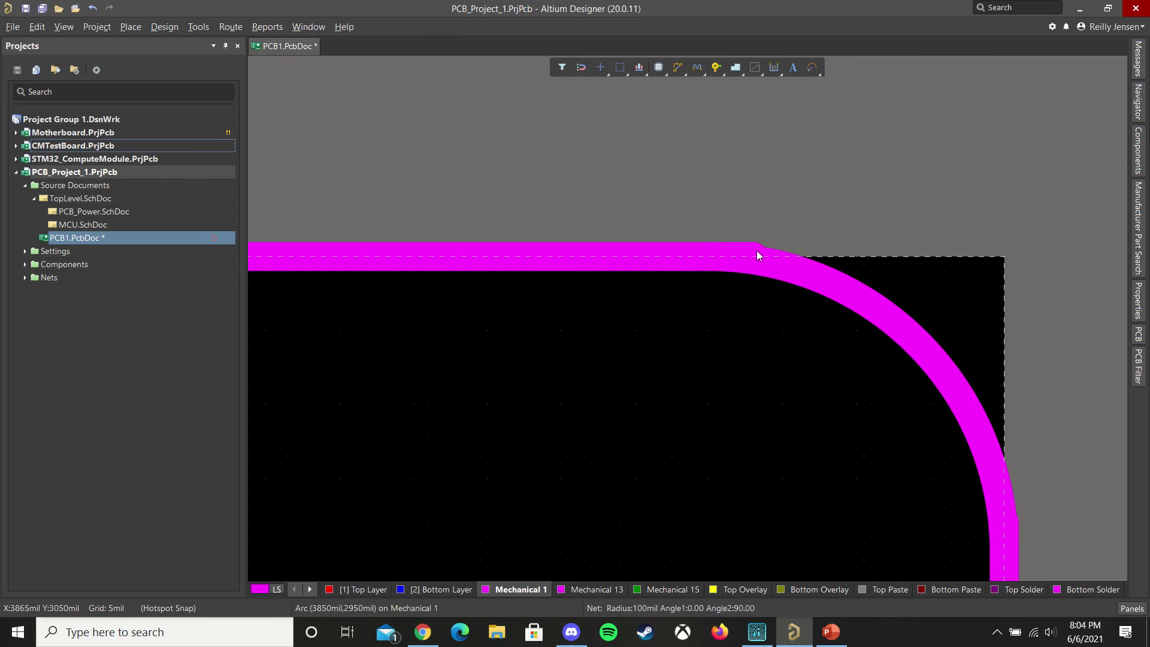
scroll(770, 251, down, 4)
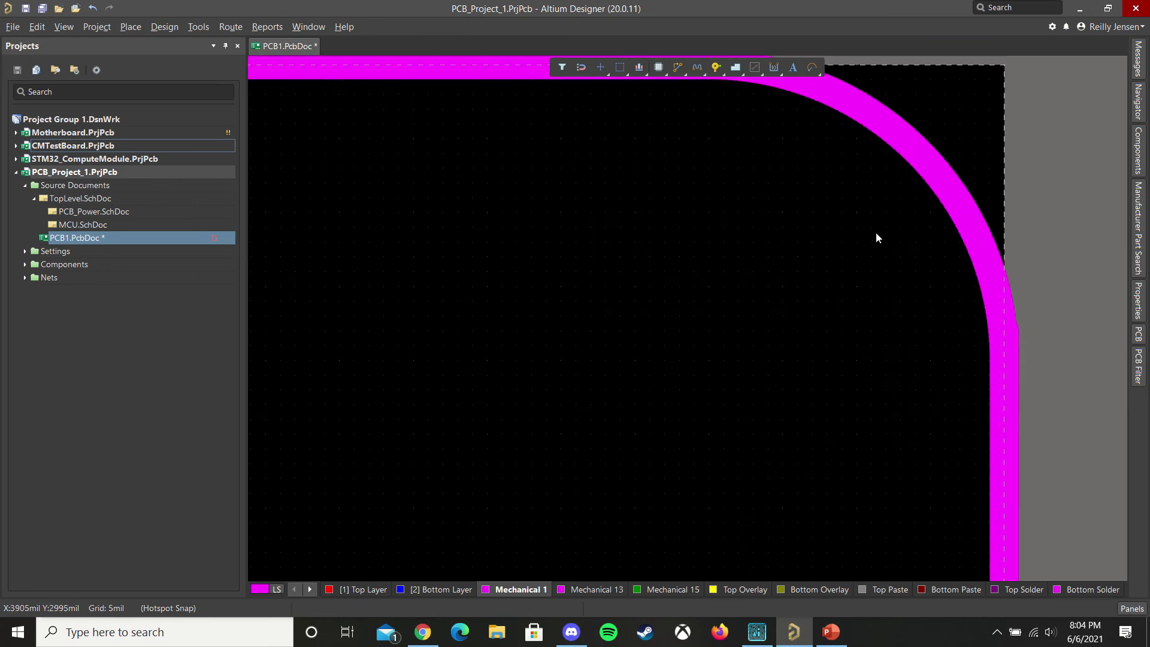
key(ctrl+s)
Paste the copied arc at the lower-right corner, rotated to curve outward and tangent to the right and bottom edge lines.
ctrl+scroll(875, 233, down, 3)
scroll(875, 232, down, 4)
ctrl+scroll(863, 246, down, 2)
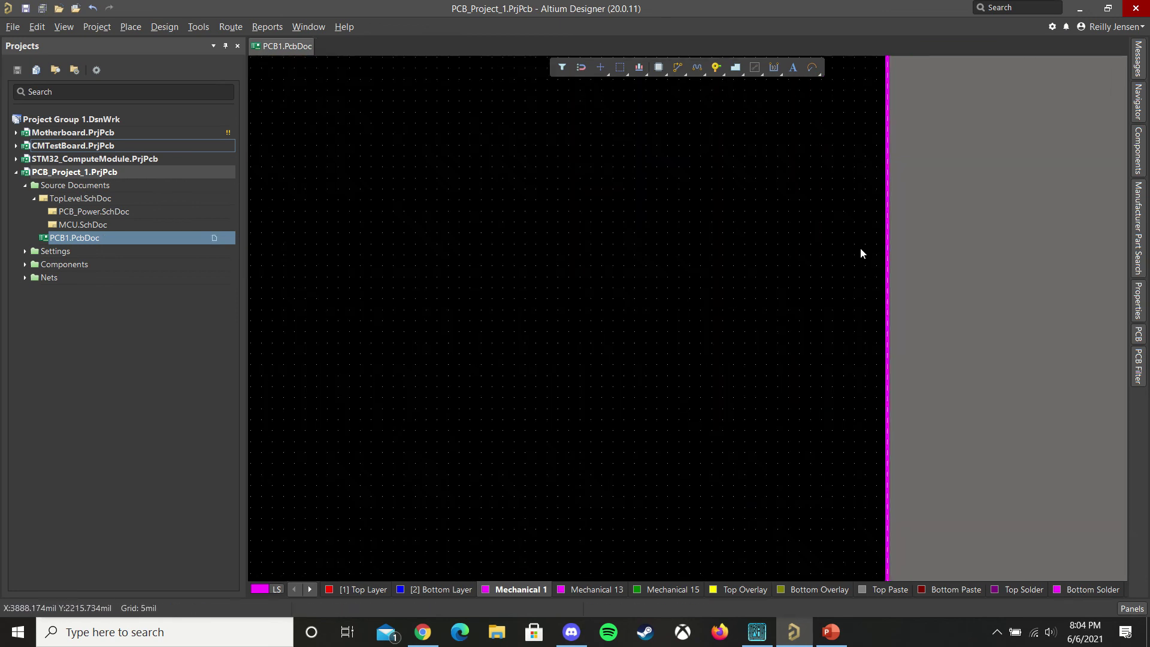
ctrl+scroll(860, 247, down, 2)
scroll(858, 252, down, 4)
ctrl+scroll(883, 326, up, 5)
key(ctrl+v)
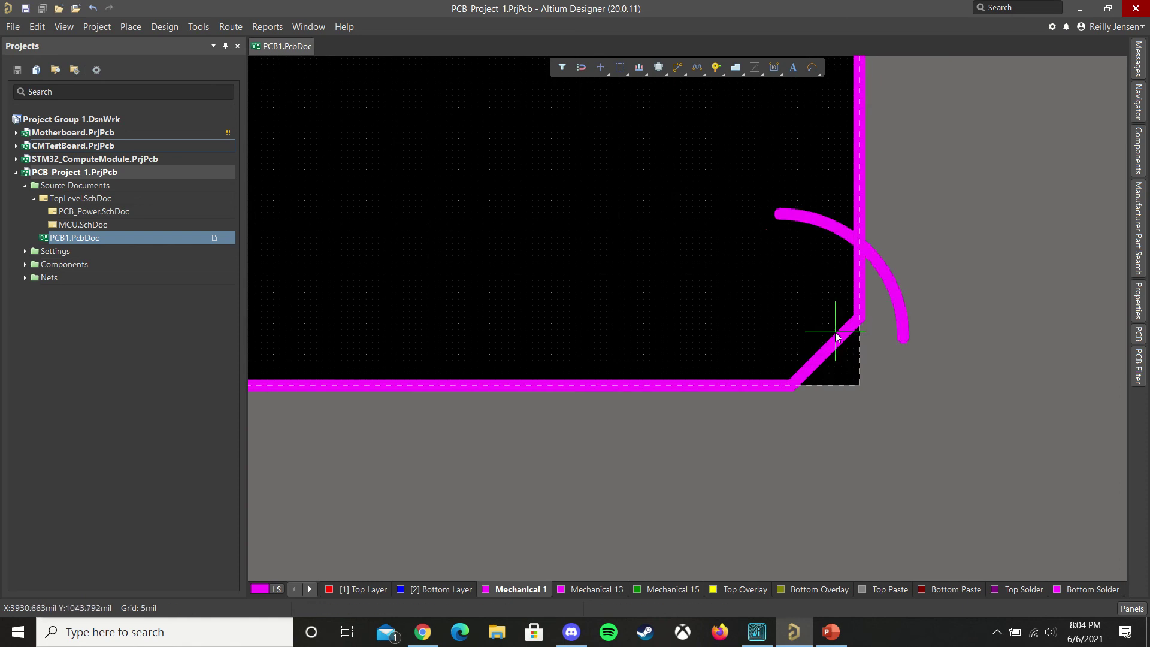
key(space)
key(space)
key(space)
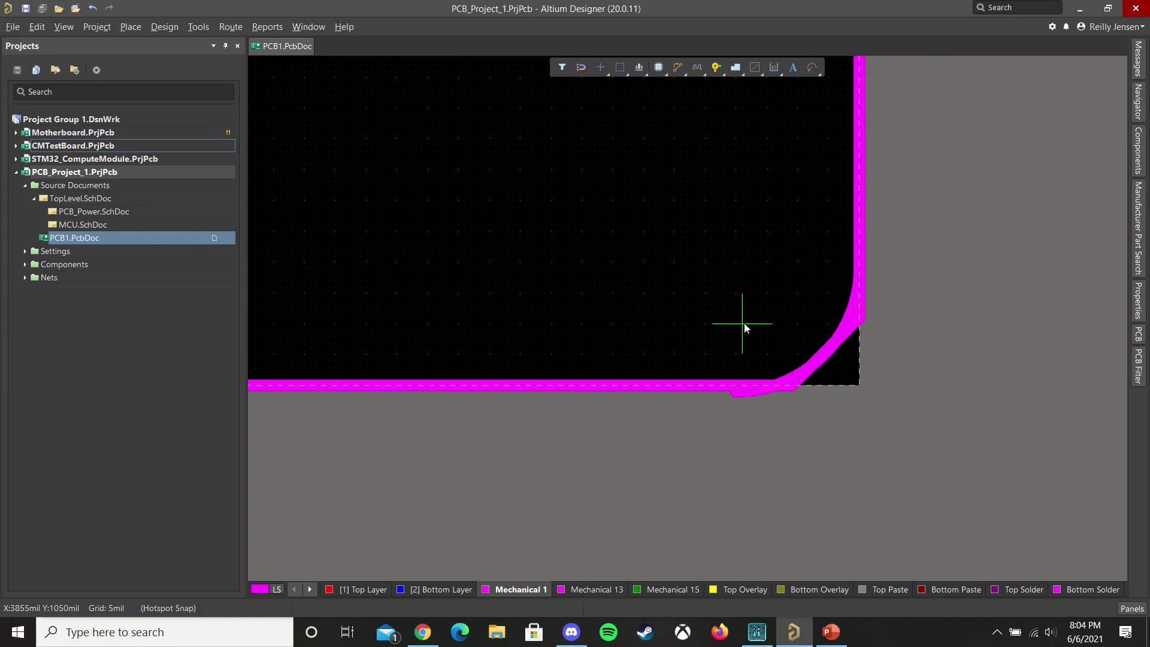
click(743, 318)
Delete the diagonal line at the lower-right corner and shorten the bottom and right edge lines to the arc's ends.
ctrl+scroll(821, 383, up, 2)
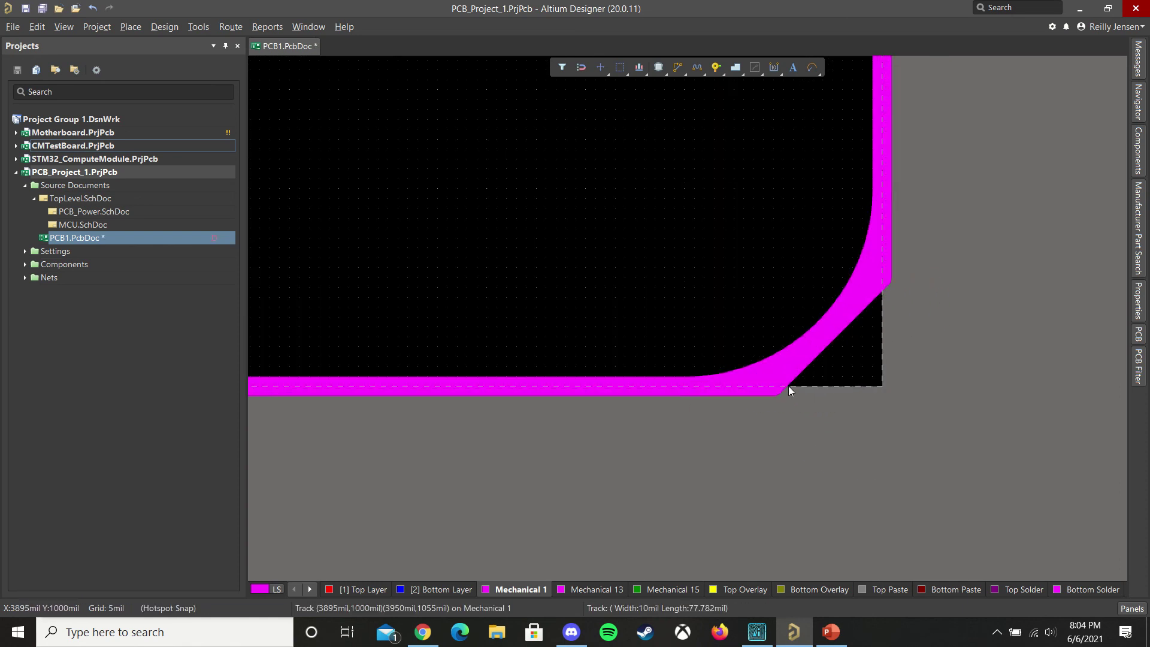
click(785, 386)
key(Delete)
click(773, 386)
drag(773, 387, 694, 387)
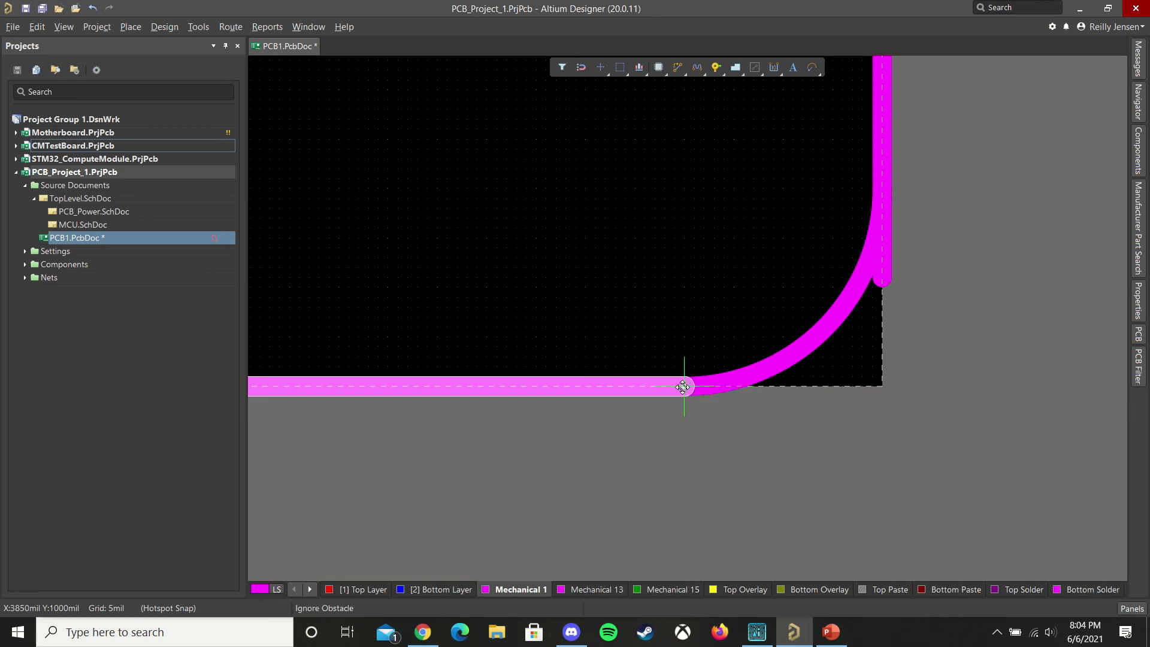
click(882, 279)
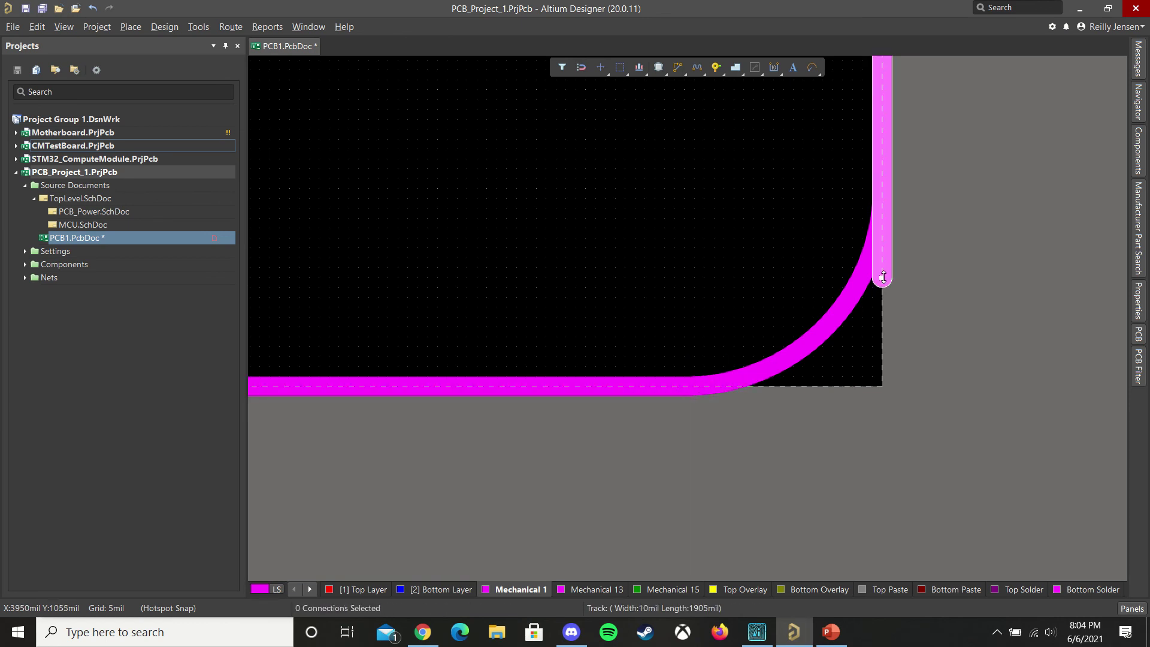
drag(882, 279, 881, 189)
Review the lower-right arc's width, radius and angle properties, leaving them as they are.
double_click(880, 242)
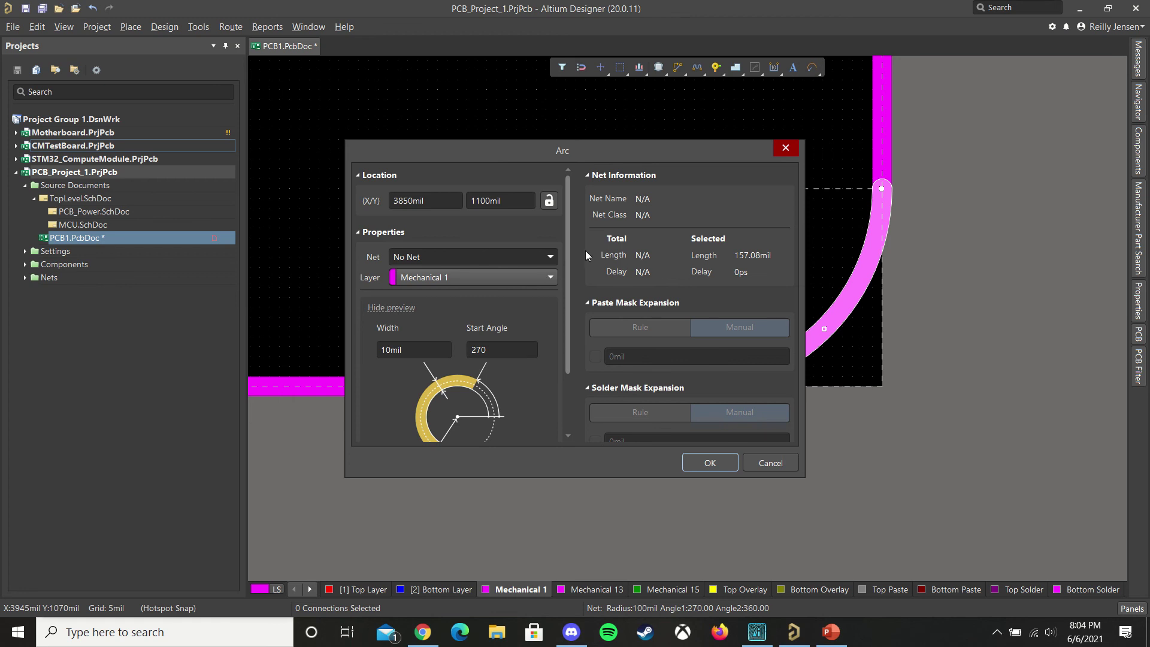
scroll(455, 351, down, 3)
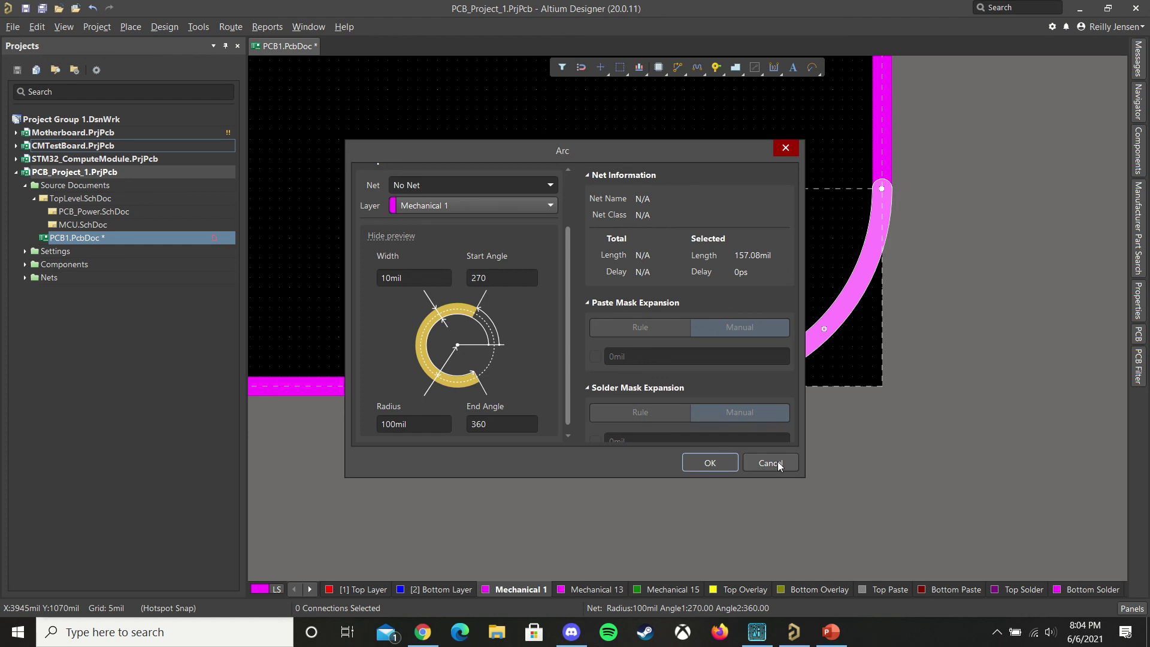
click(796, 153)
click(743, 219)
Paste the copied arc at the lower-left corner, rotated to curve outward and tangent to the left and bottom edge lines.
shift+scroll(743, 219, up, 2)
ctrl+scroll(750, 233, down, 5)
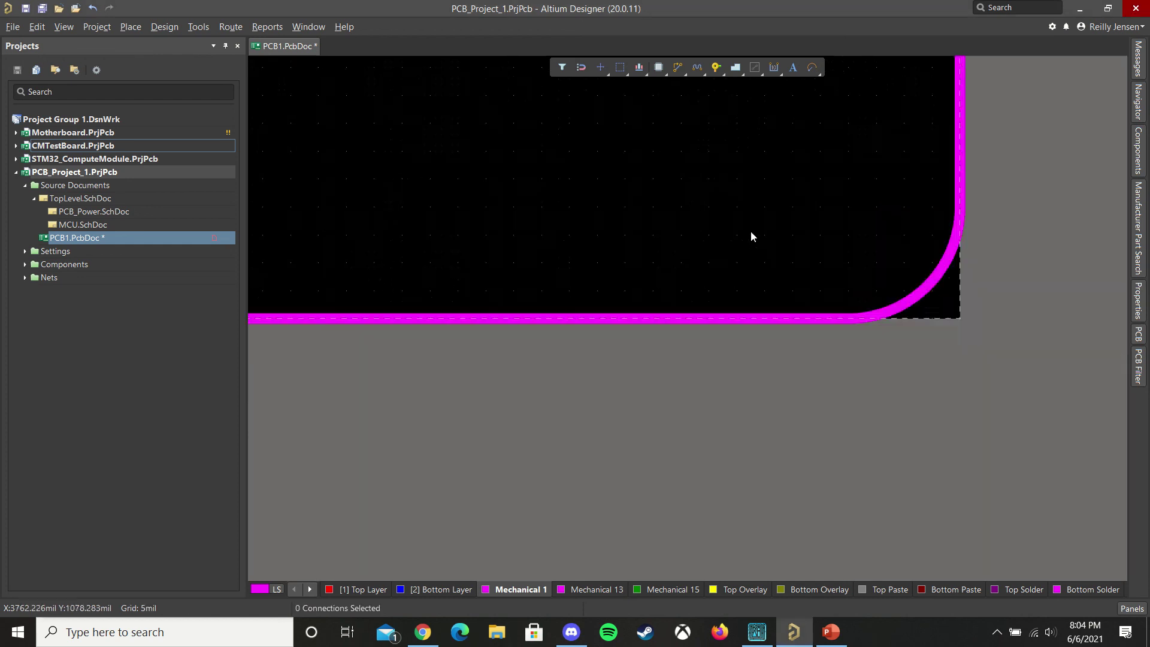
scroll(810, 186, up, 2)
shift+scroll(838, 419, up, 2)
ctrl+scroll(803, 435, down, 1)
ctrl+scroll(803, 434, down, 2)
shift+scroll(767, 428, up, 5)
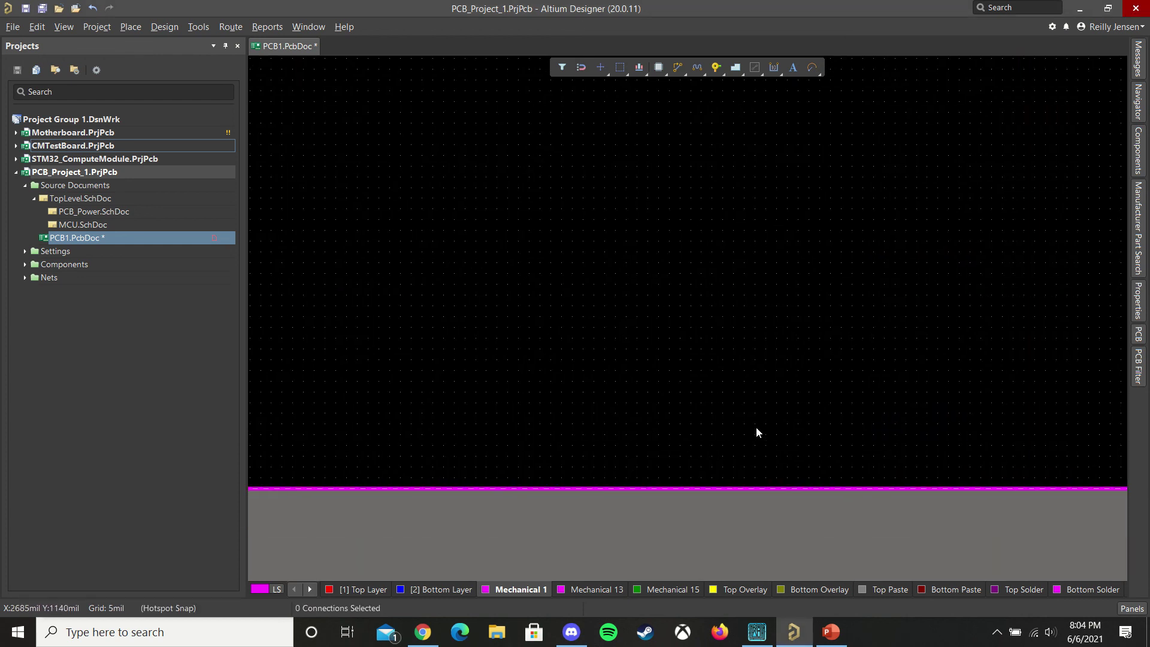
ctrl+scroll(380, 457, up, 5)
shift+scroll(384, 459, up, 2)
scroll(401, 459, down, 2)
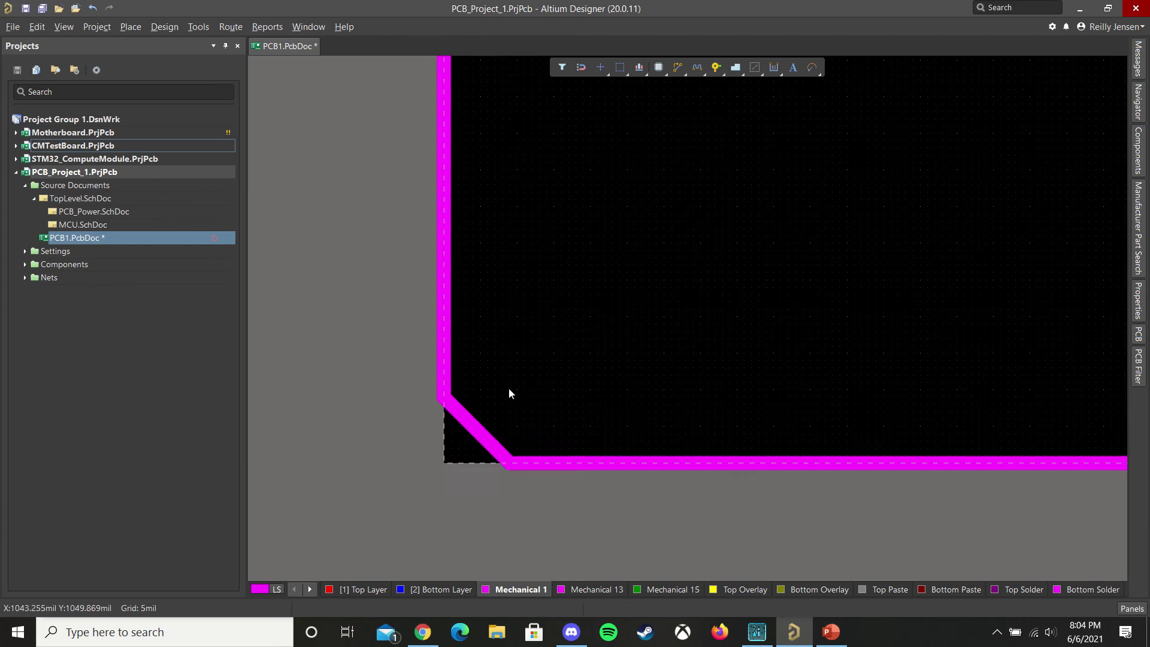
ctrl+scroll(507, 411, up, 1)
key(ctrl+v)
key(space)
key(space)
key(space)
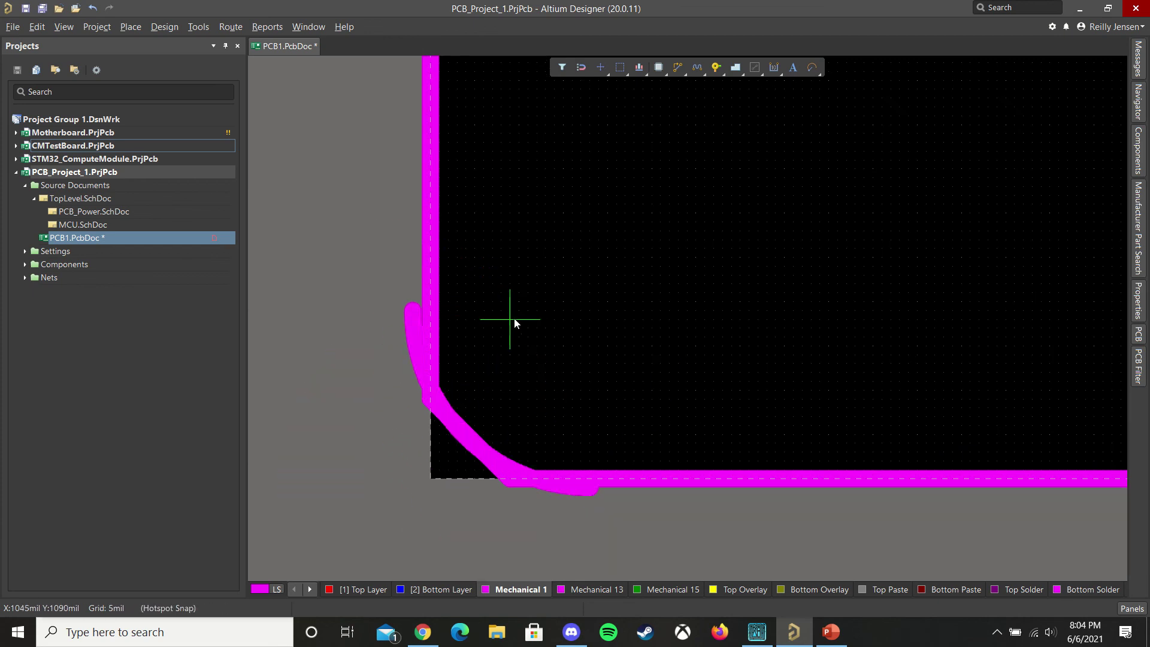
click(529, 316)
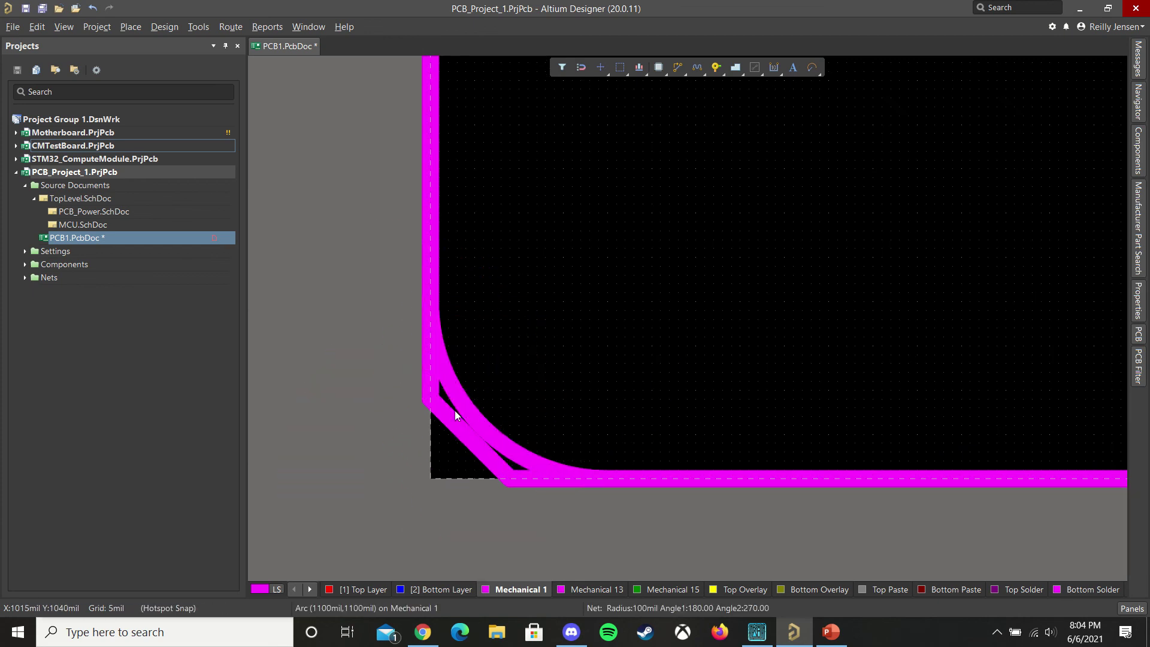
Delete the diagonal line at the lower-left corner and shorten the left and bottom edge lines to the arc's ends.
click(454, 411)
key(Delete)
click(430, 399)
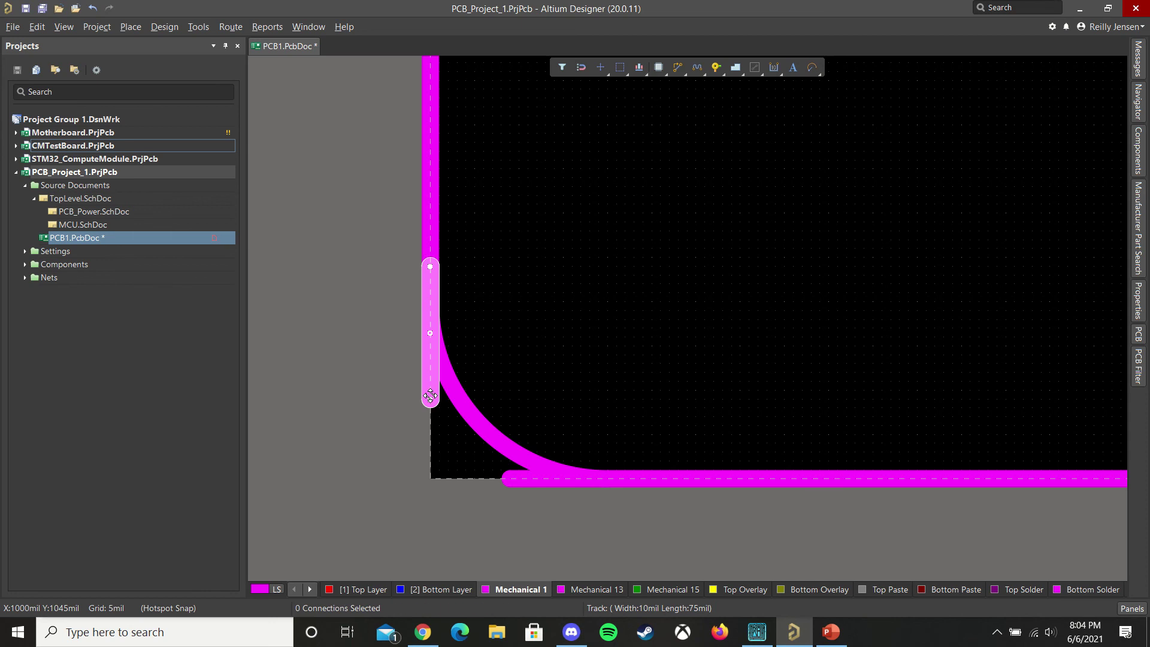
drag(430, 405, 430, 302)
click(473, 458)
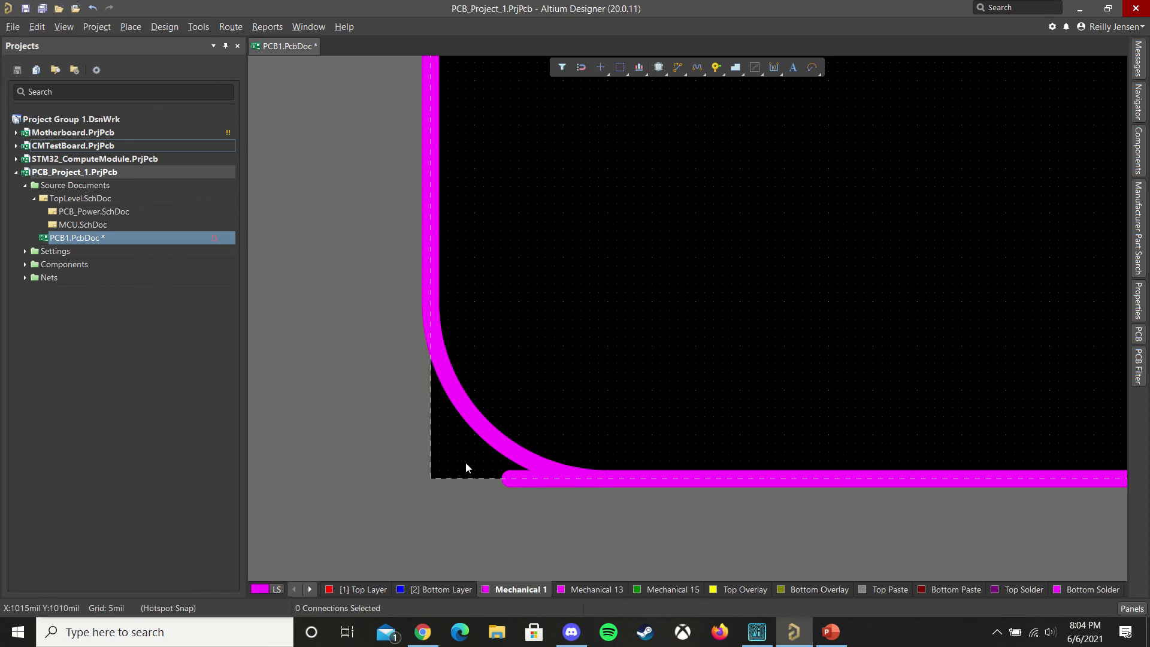
click(509, 479)
drag(505, 479, 563, 480)
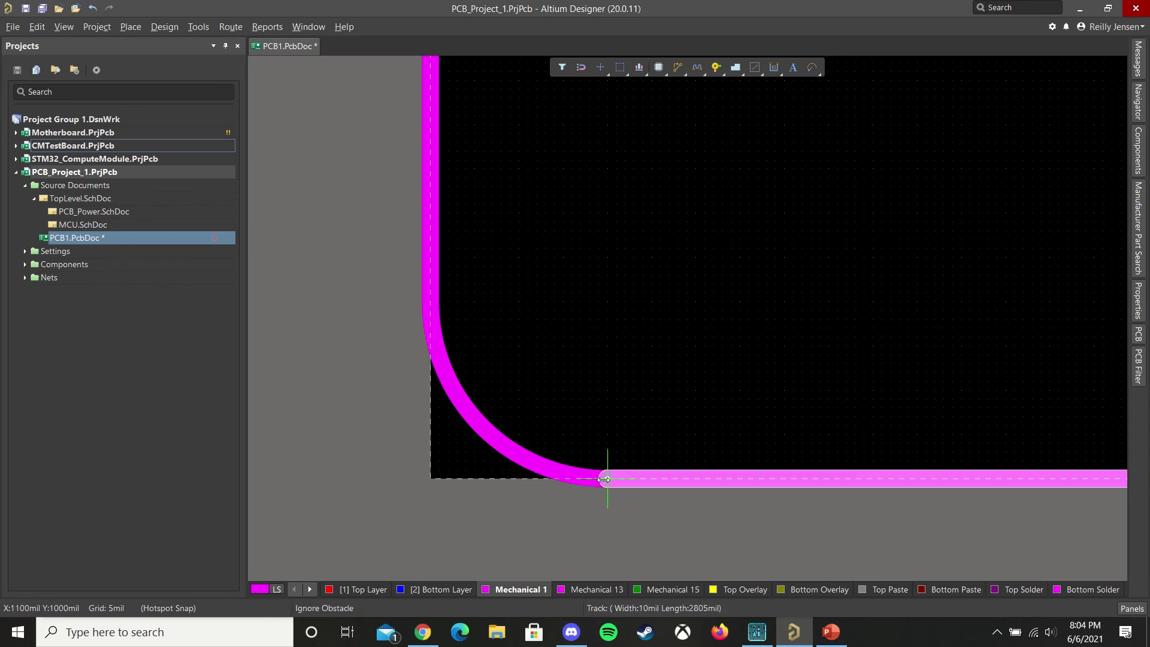
click(600, 415)
Select all lines and corner arcs of the complete board outline.
ctrl+scroll(601, 407, down, 2)
scroll(604, 409, up, 4)
shift+scroll(603, 408, down, 3)
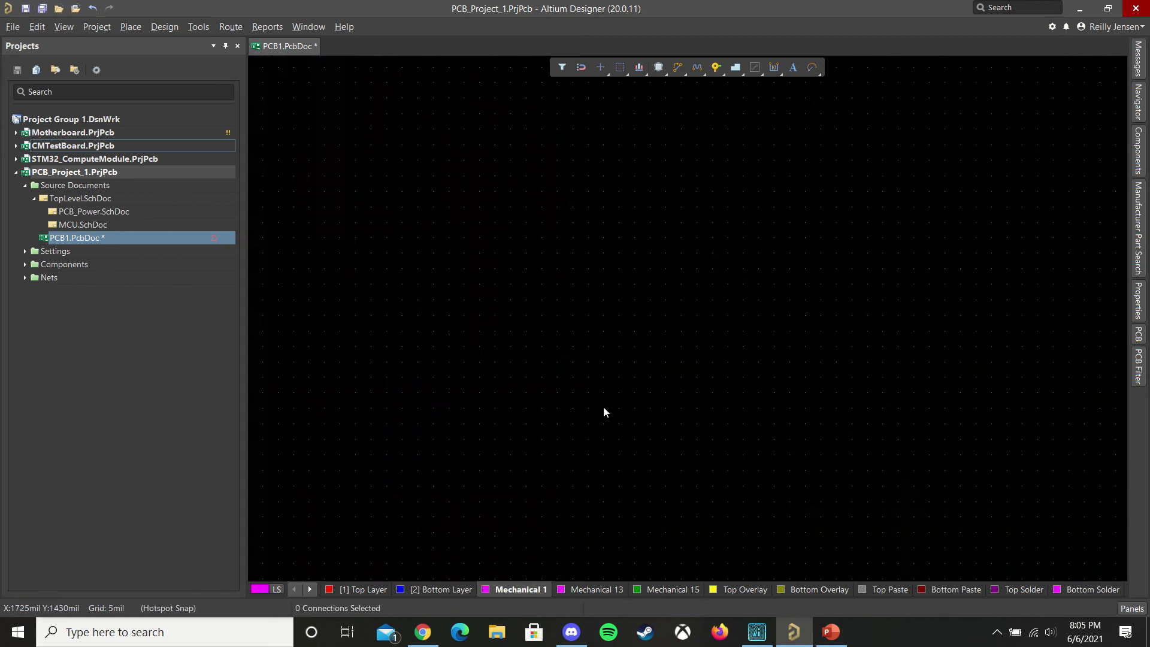
ctrl+scroll(603, 408, down, 5)
shift+scroll(604, 409, down, 2)
ctrl+scroll(603, 412, down, 3)
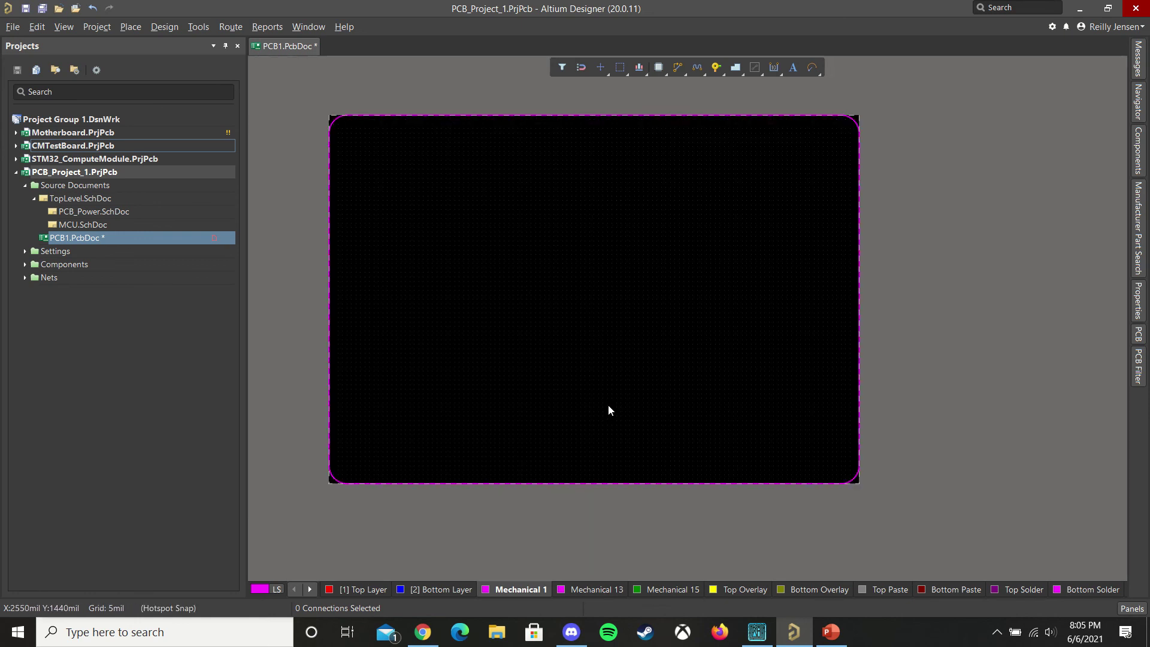
shift+scroll(608, 404, left, 2)
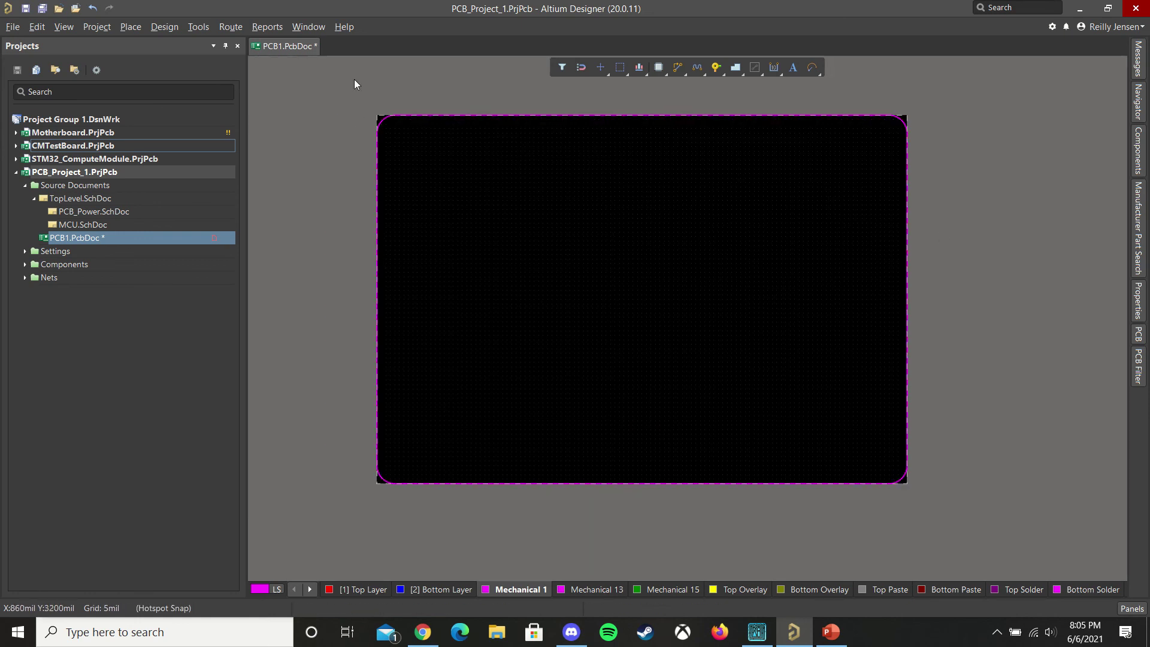
drag(354, 79, 935, 509)
ctrl+scroll(752, 348, up, 1)
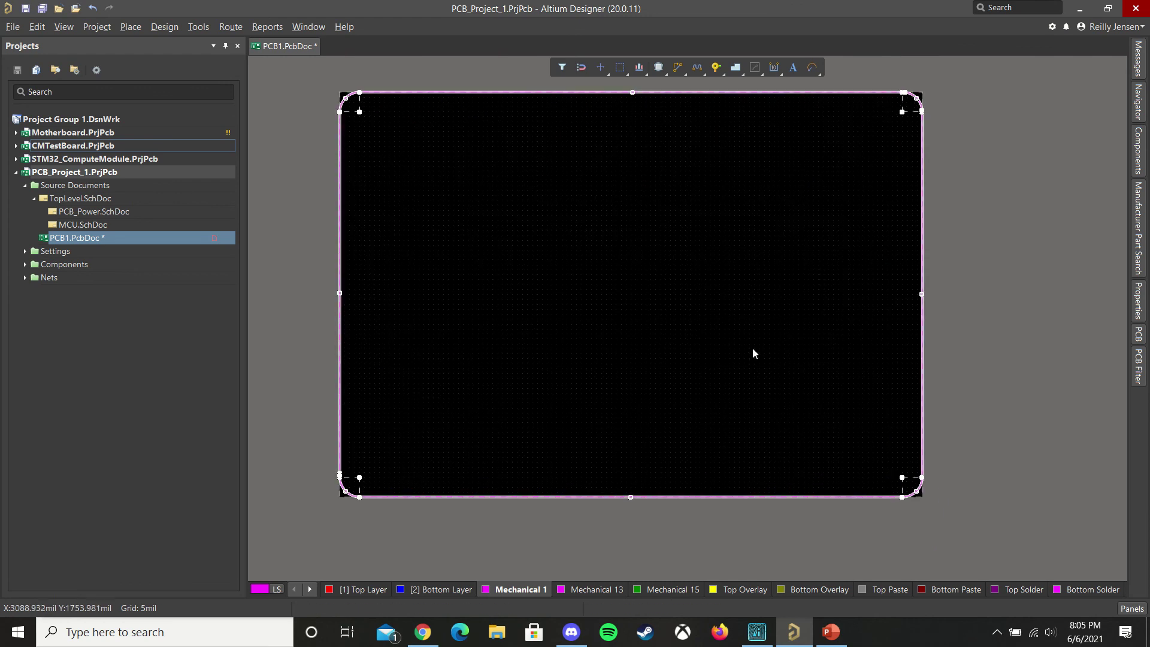
Define the board shape from the selected objects using the primitives' external edges, and clear the selection.
click(171, 28)
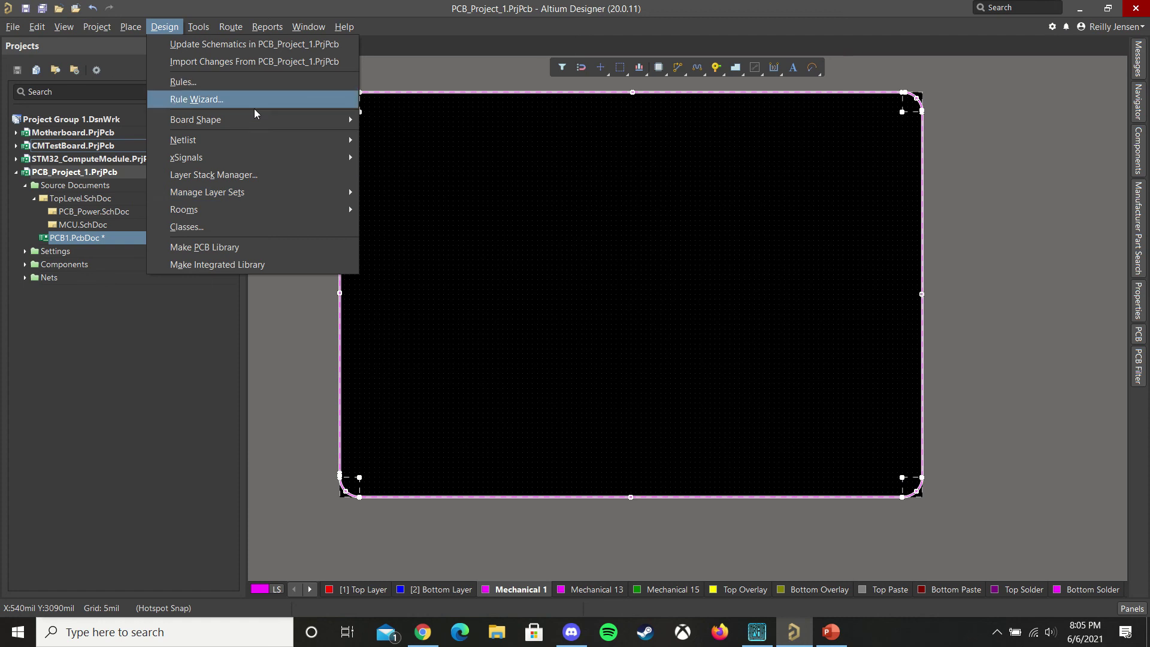
mouse_move(298, 119)
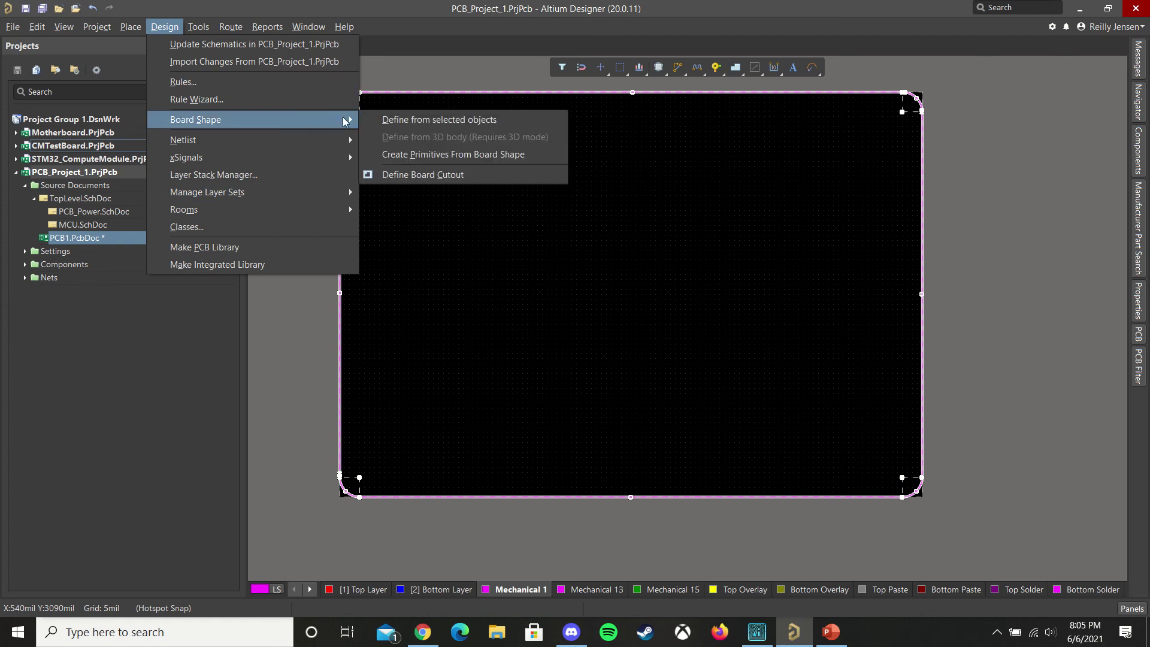
click(407, 122)
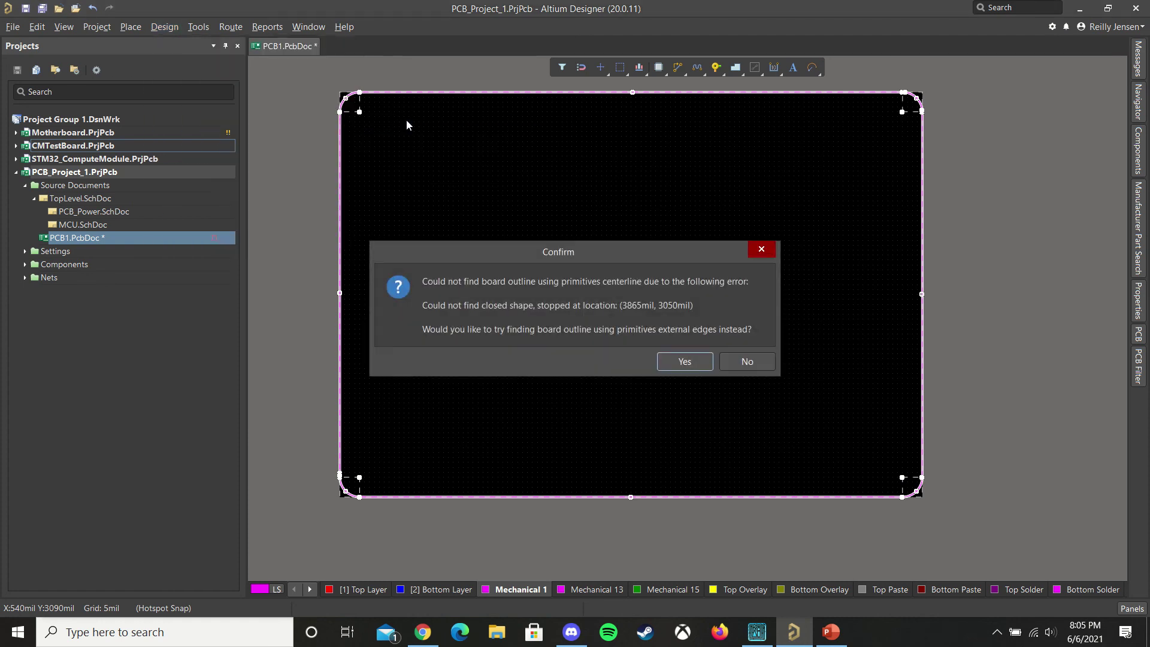
click(683, 362)
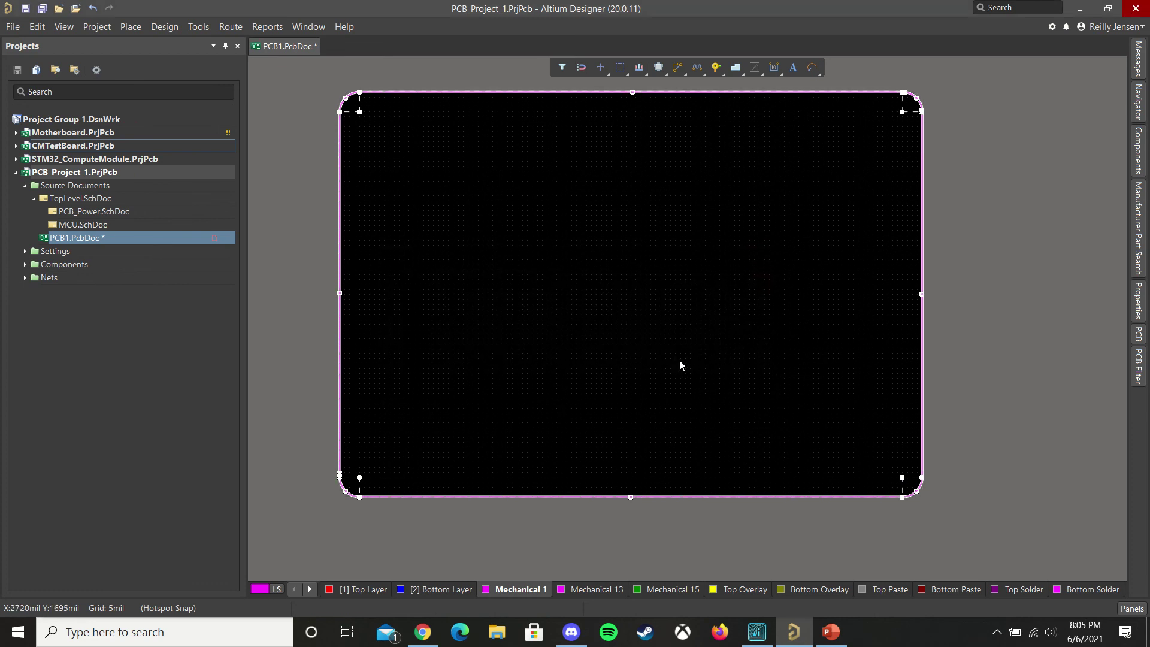
click(971, 272)
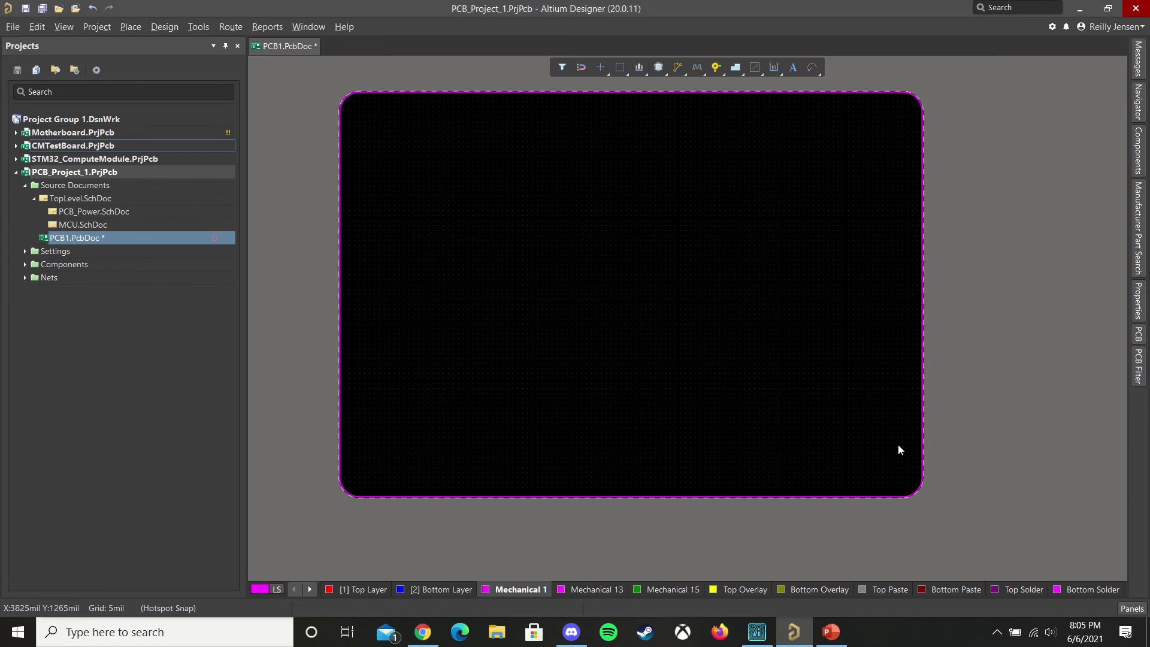